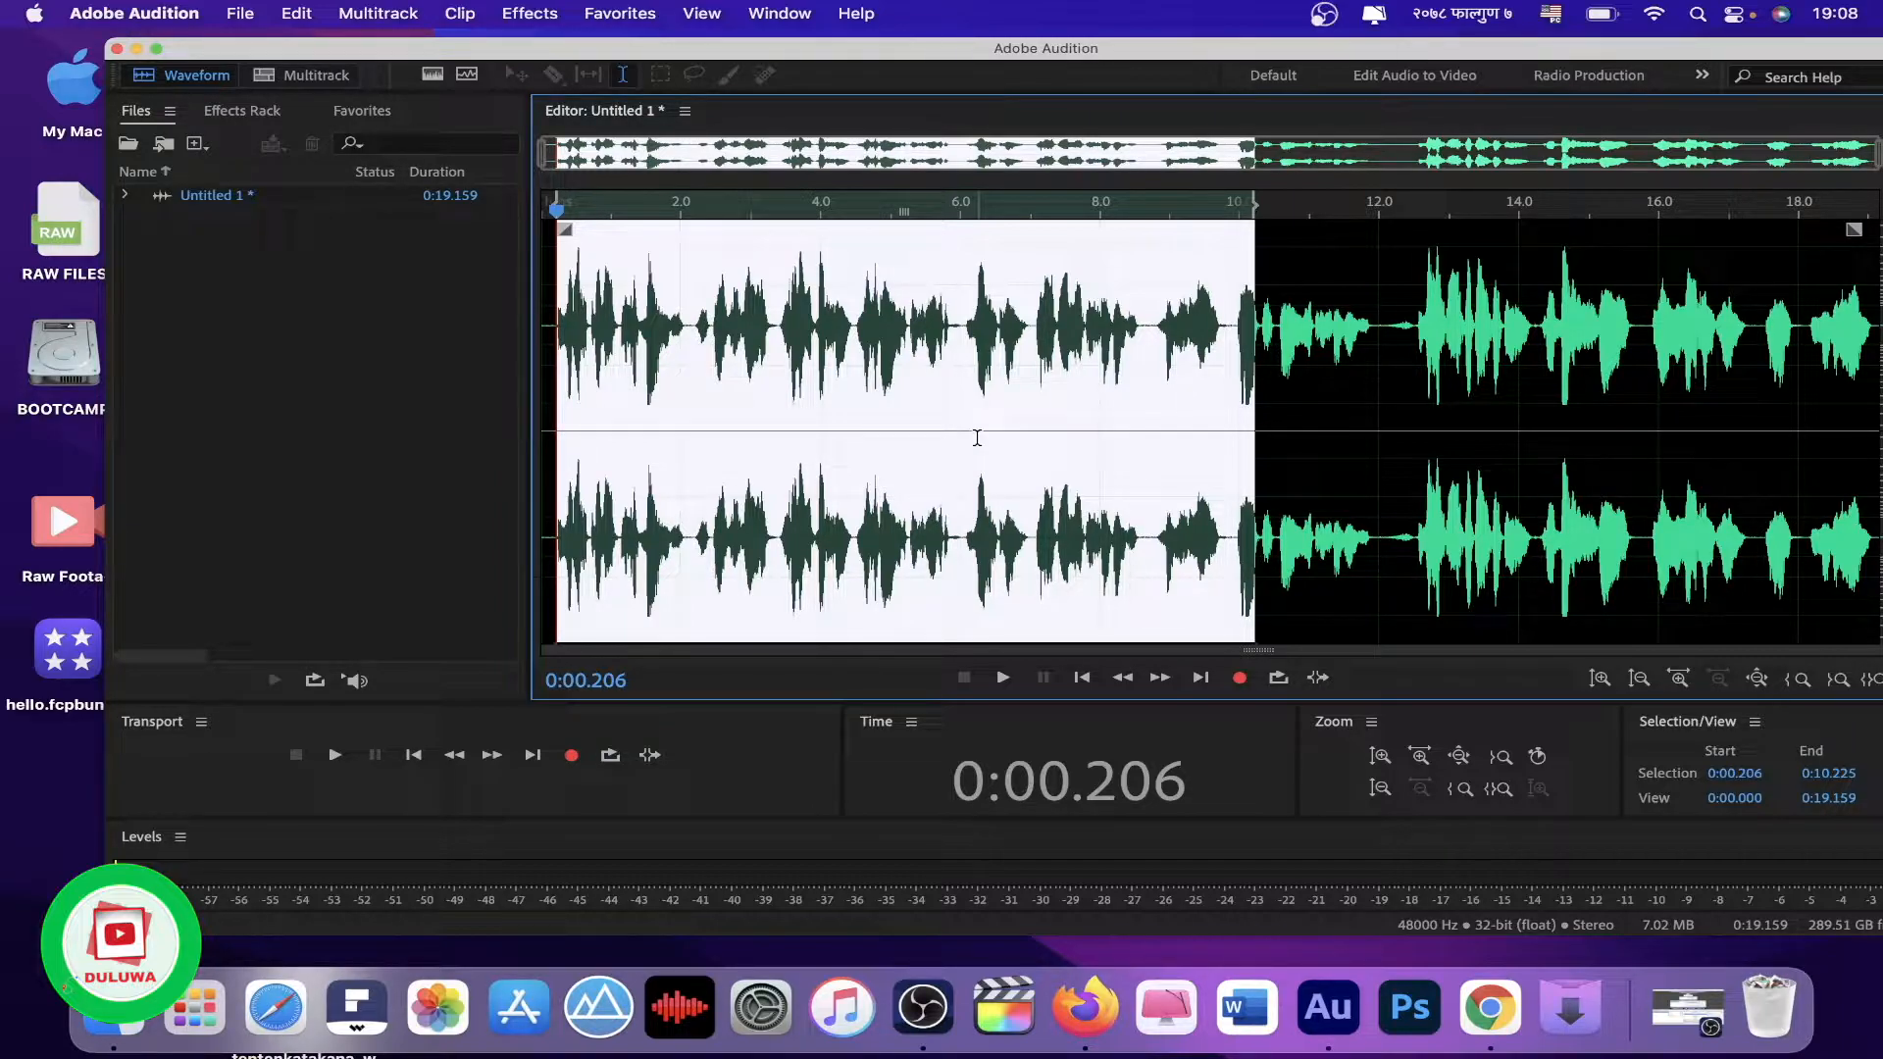
Step: Clear the waveform selection and listen to the first few seconds of the recording from about 0.19 s
left_click(596, 316)
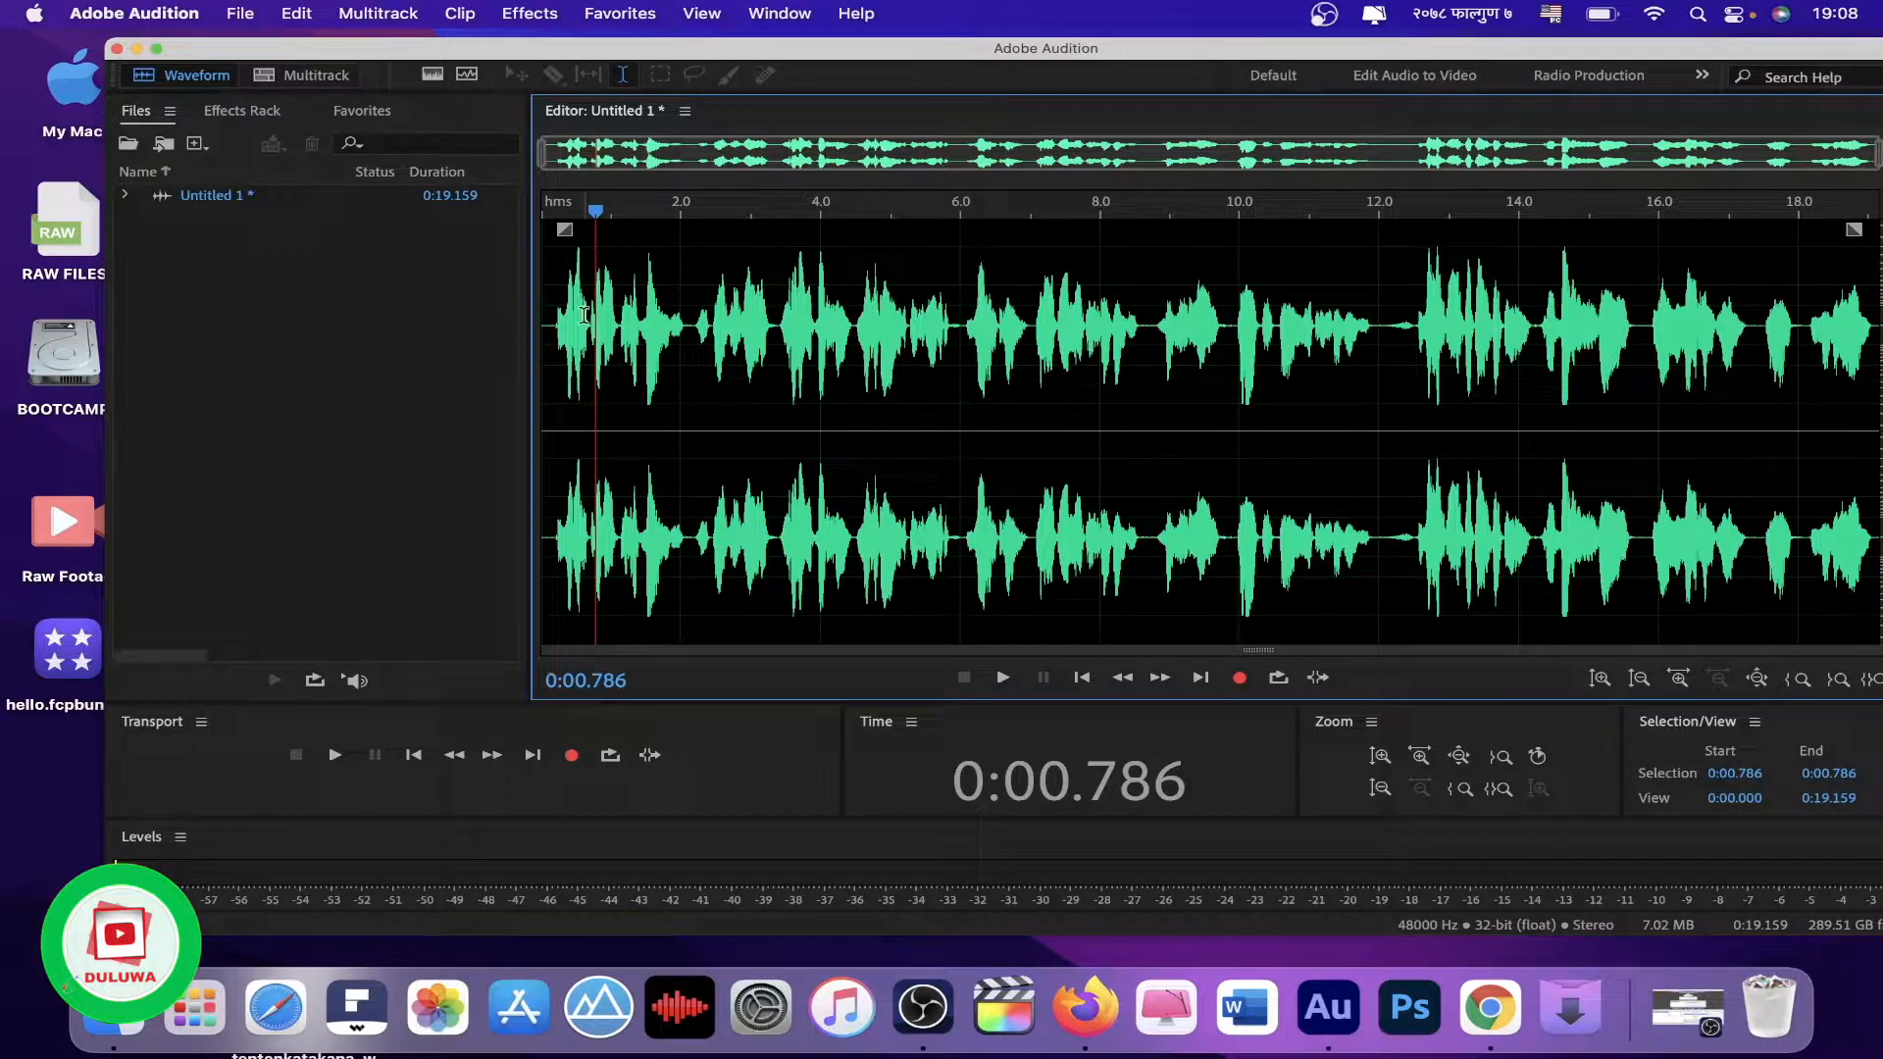
left_click(565, 316)
left_click(554, 326)
key("space")
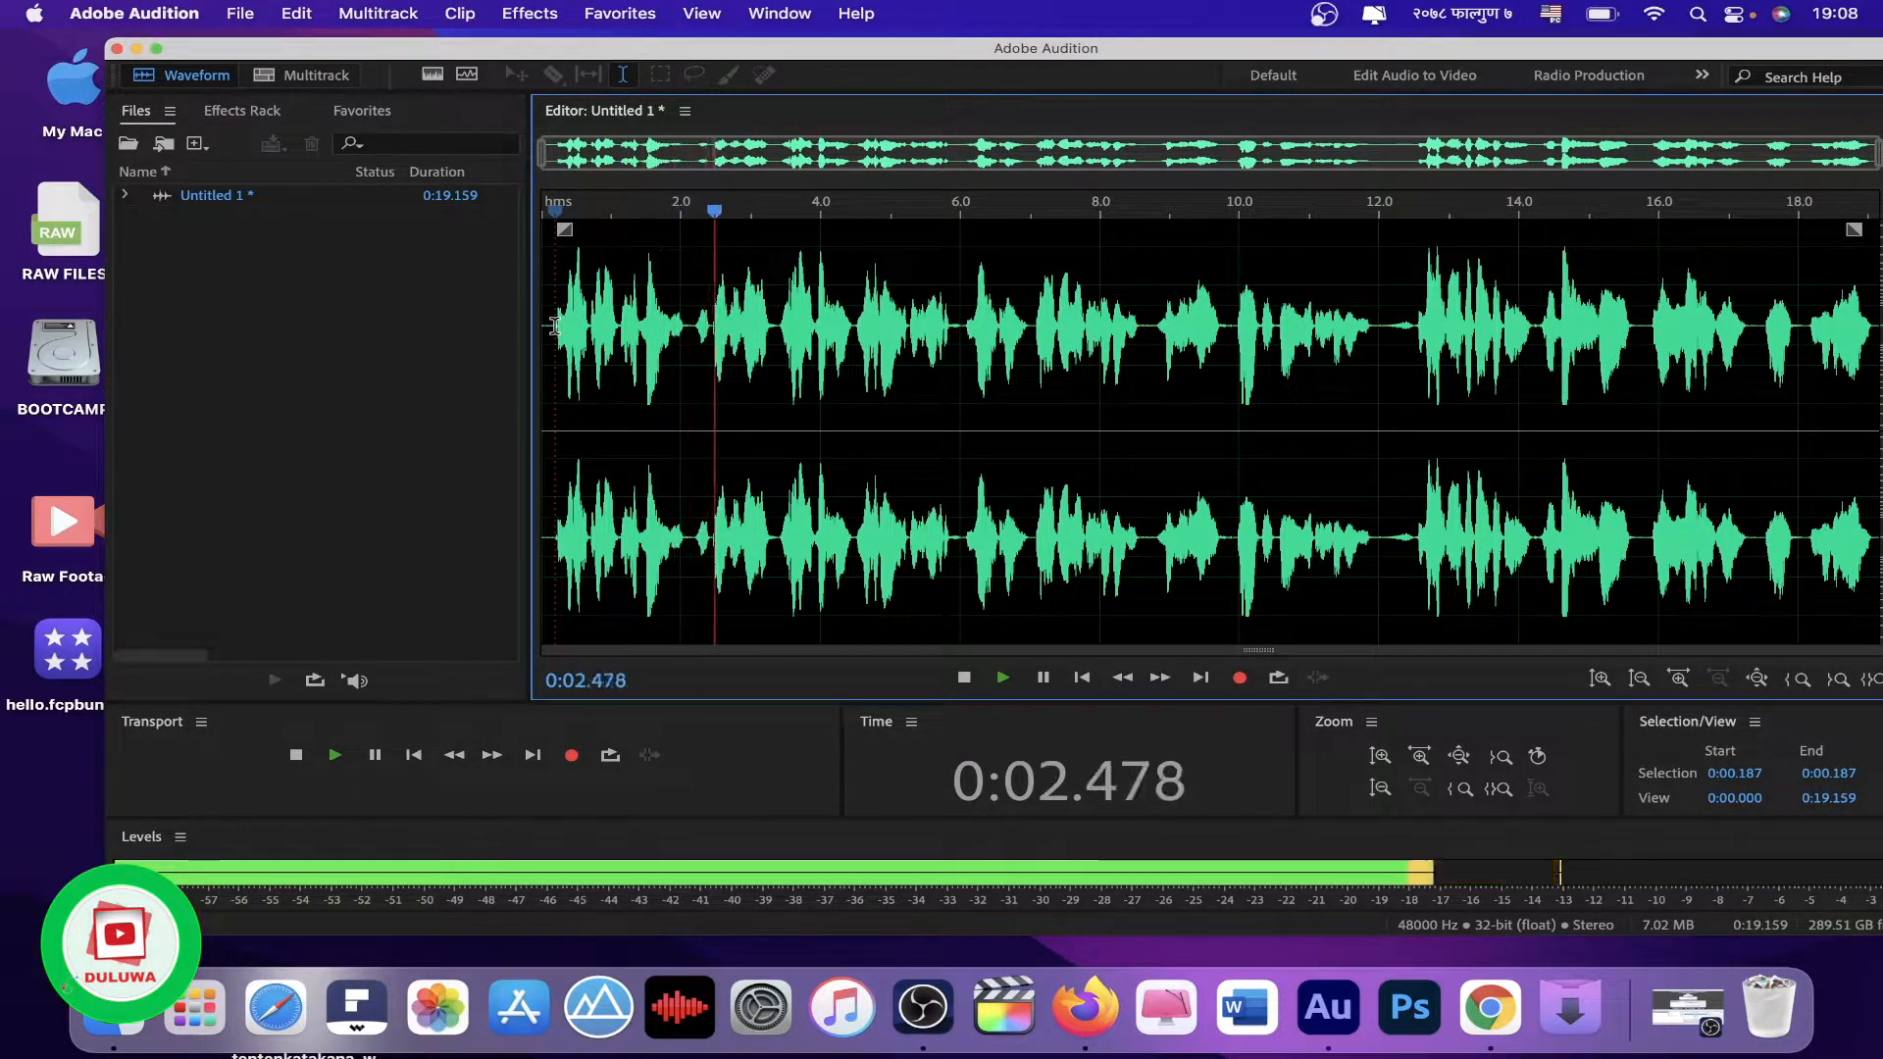
key("space")
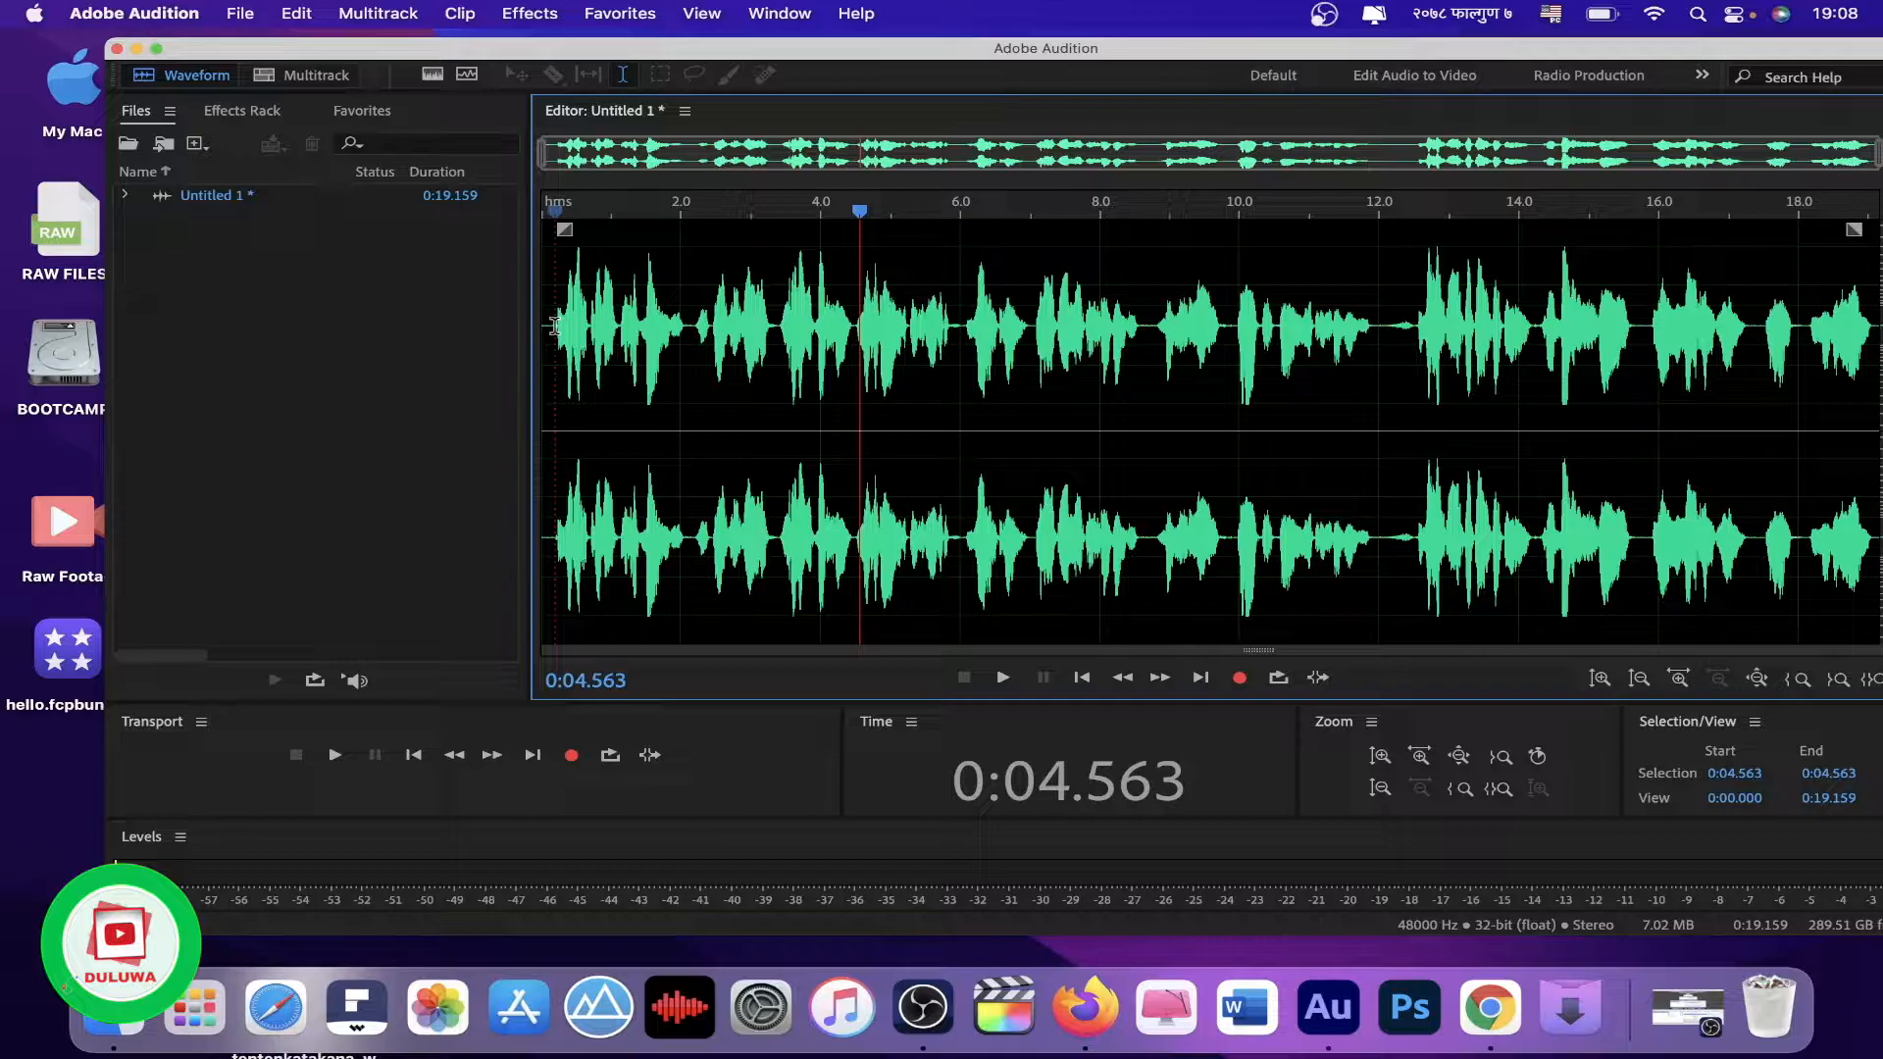
Step: Maximize the window and apply DeNoise to the entire recording with the default preset at 40 %
key("super+a")
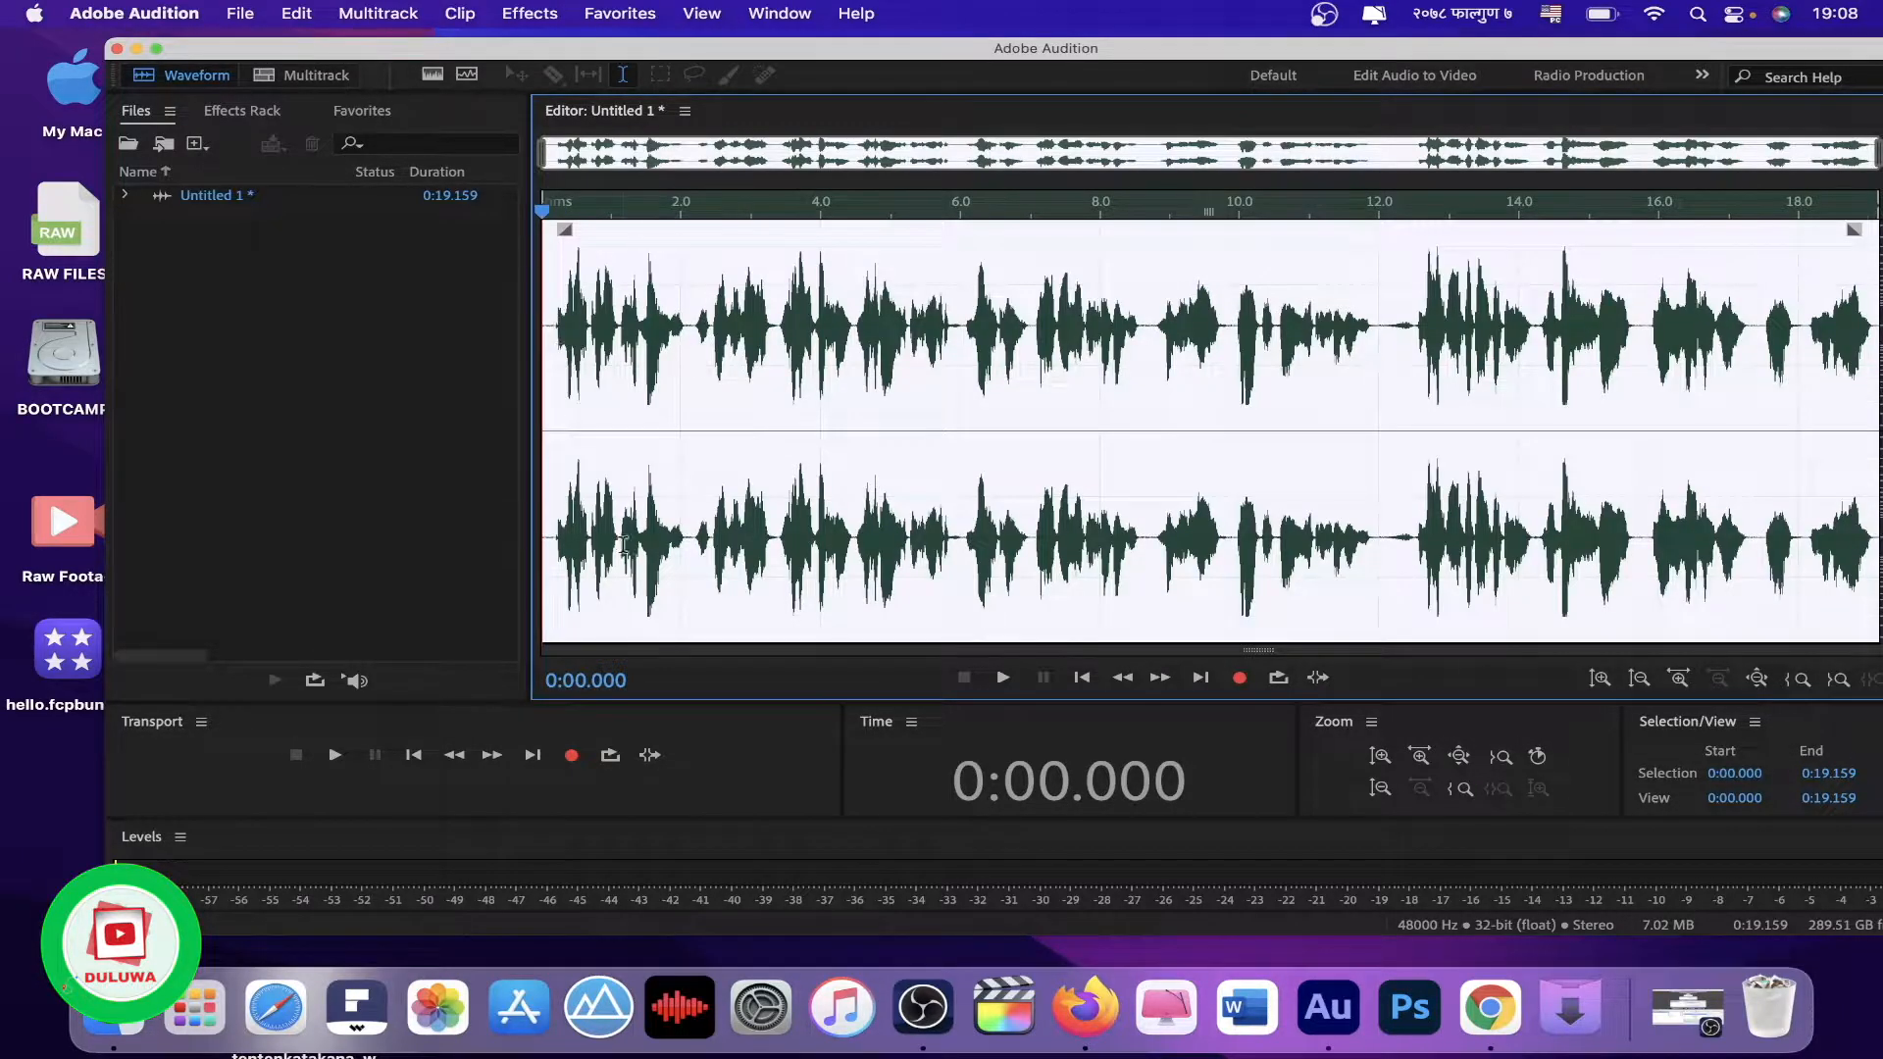
double_click(822, 49)
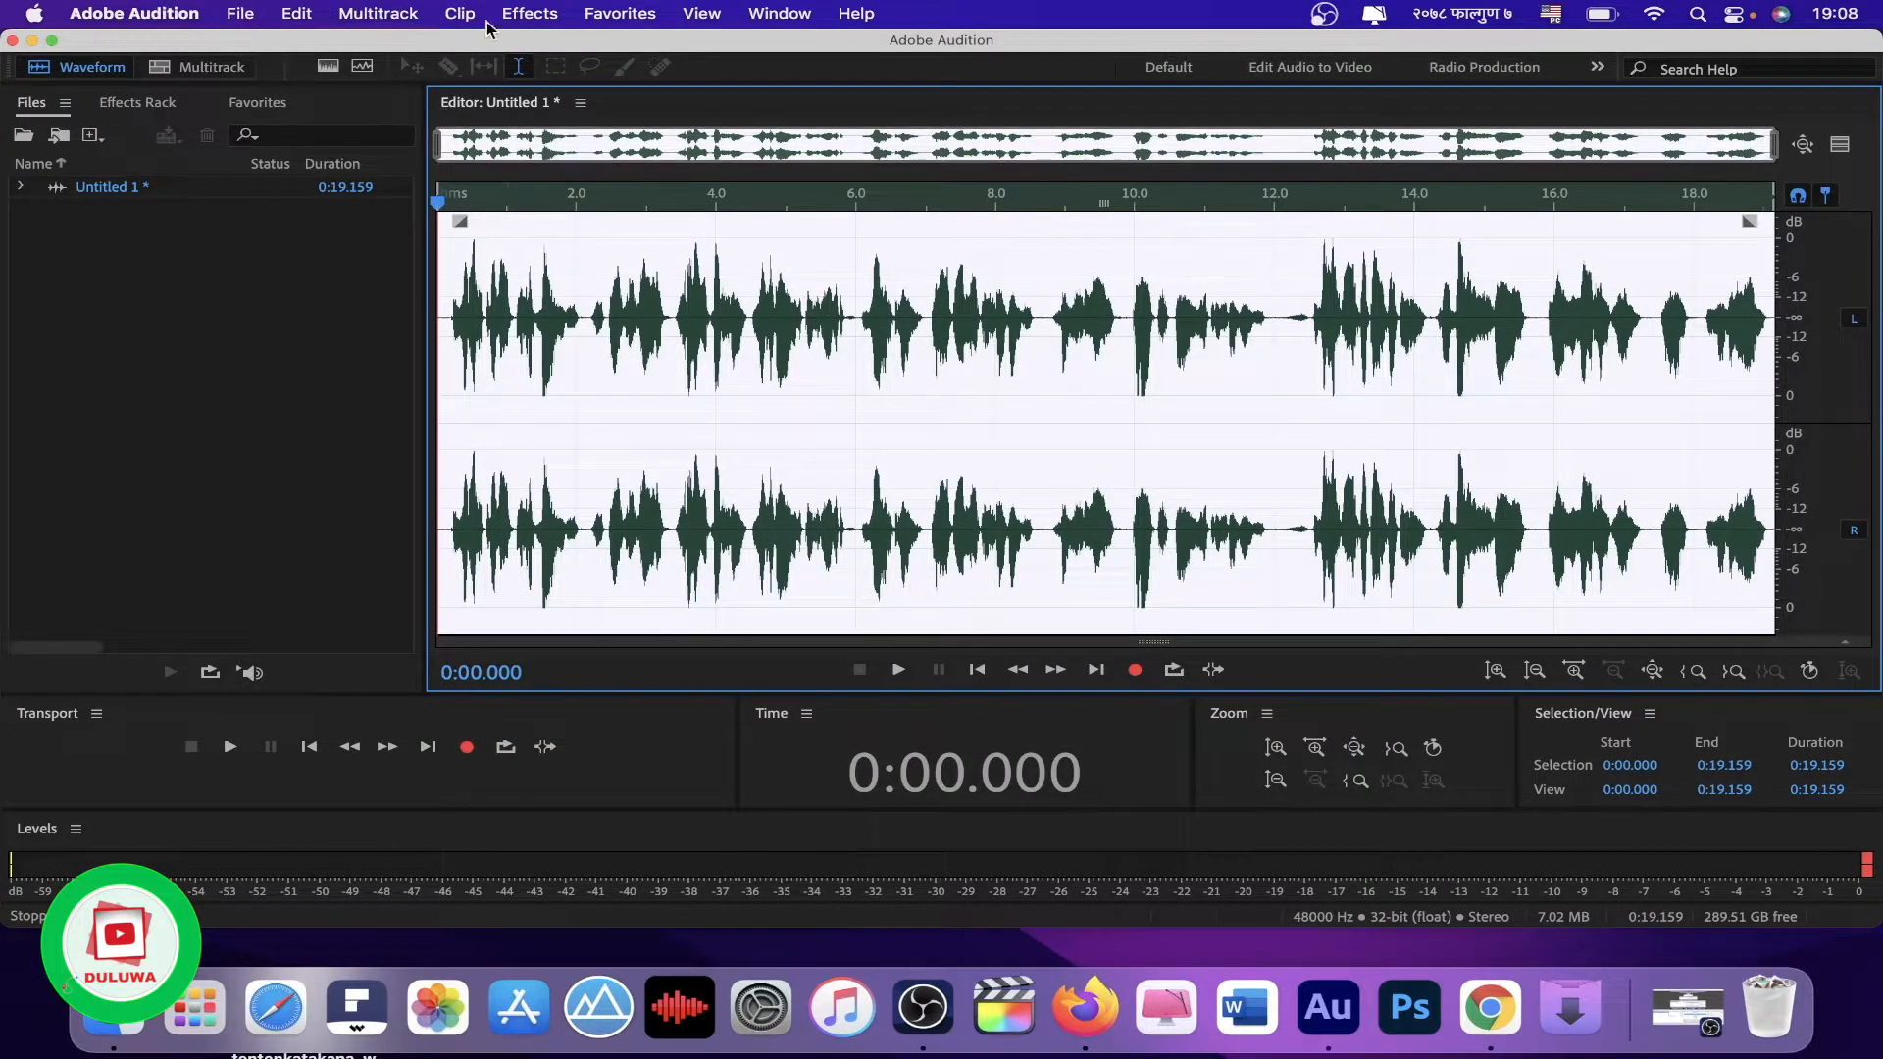
left_click(562, 12)
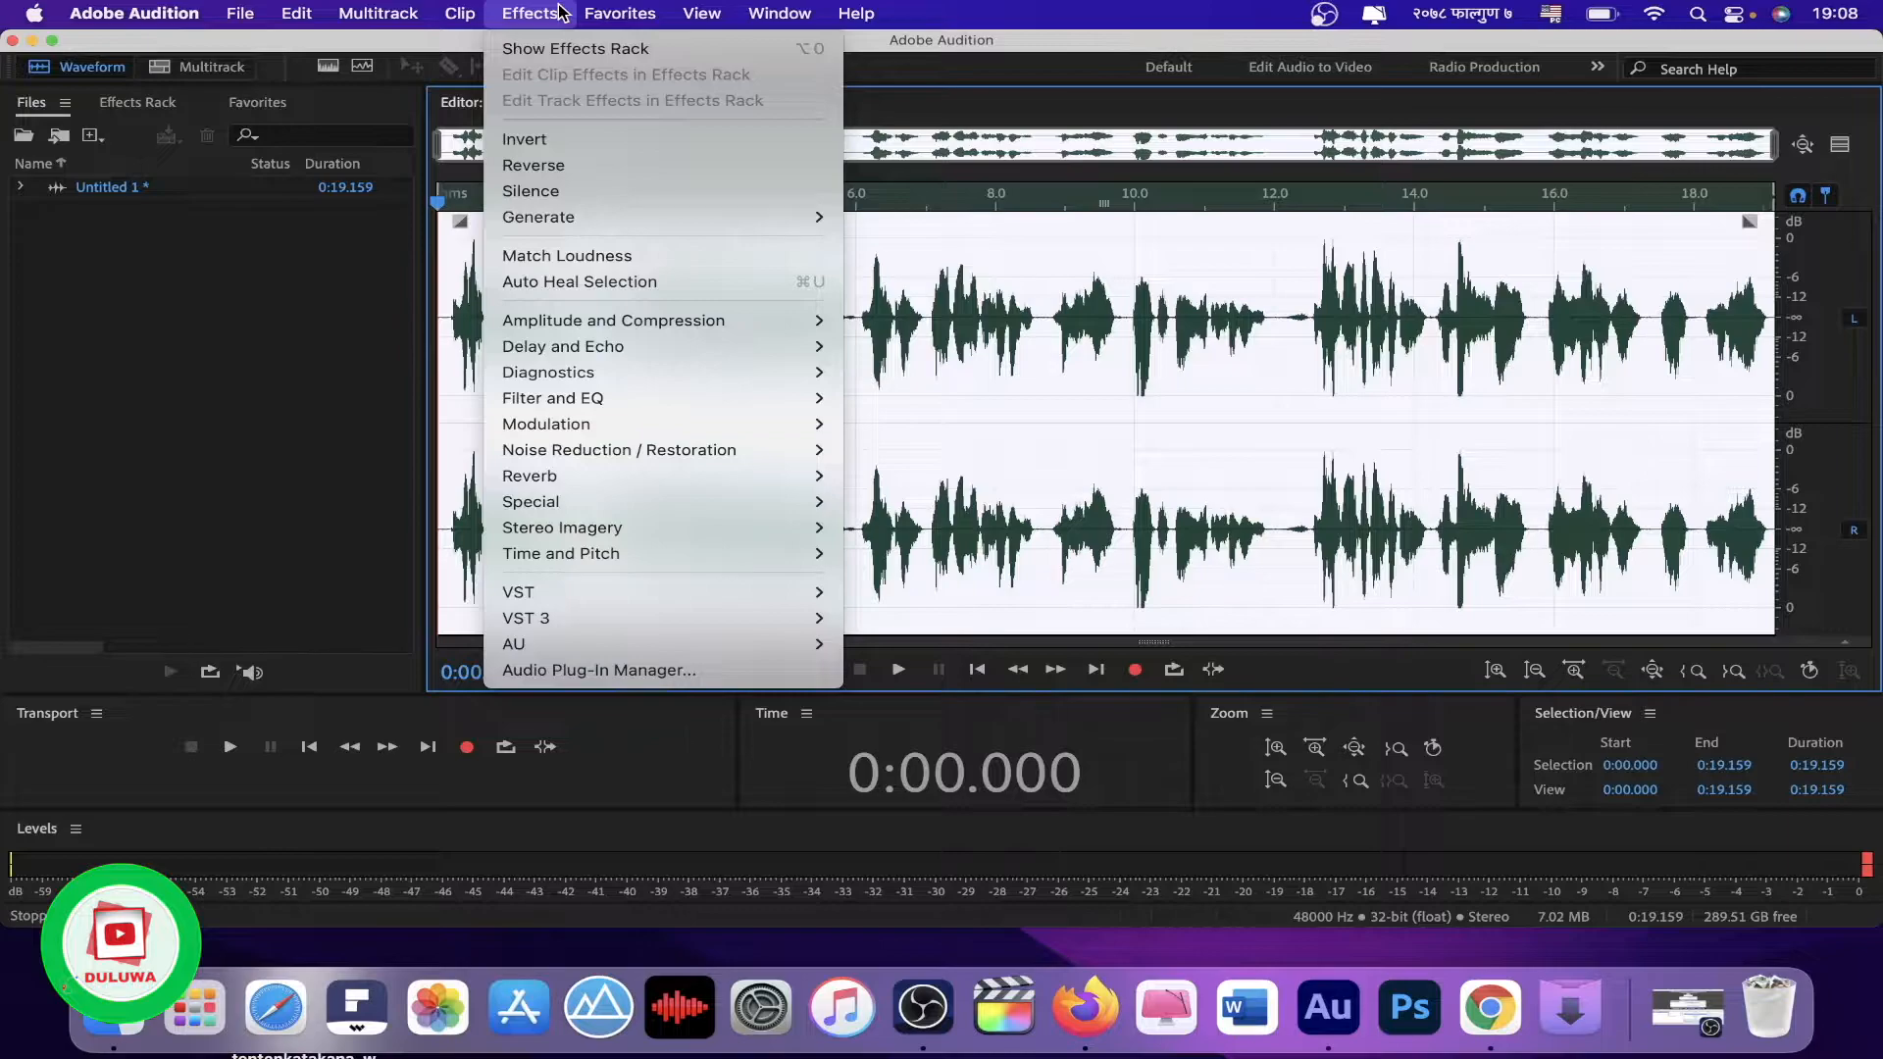
mouse_move(598, 313)
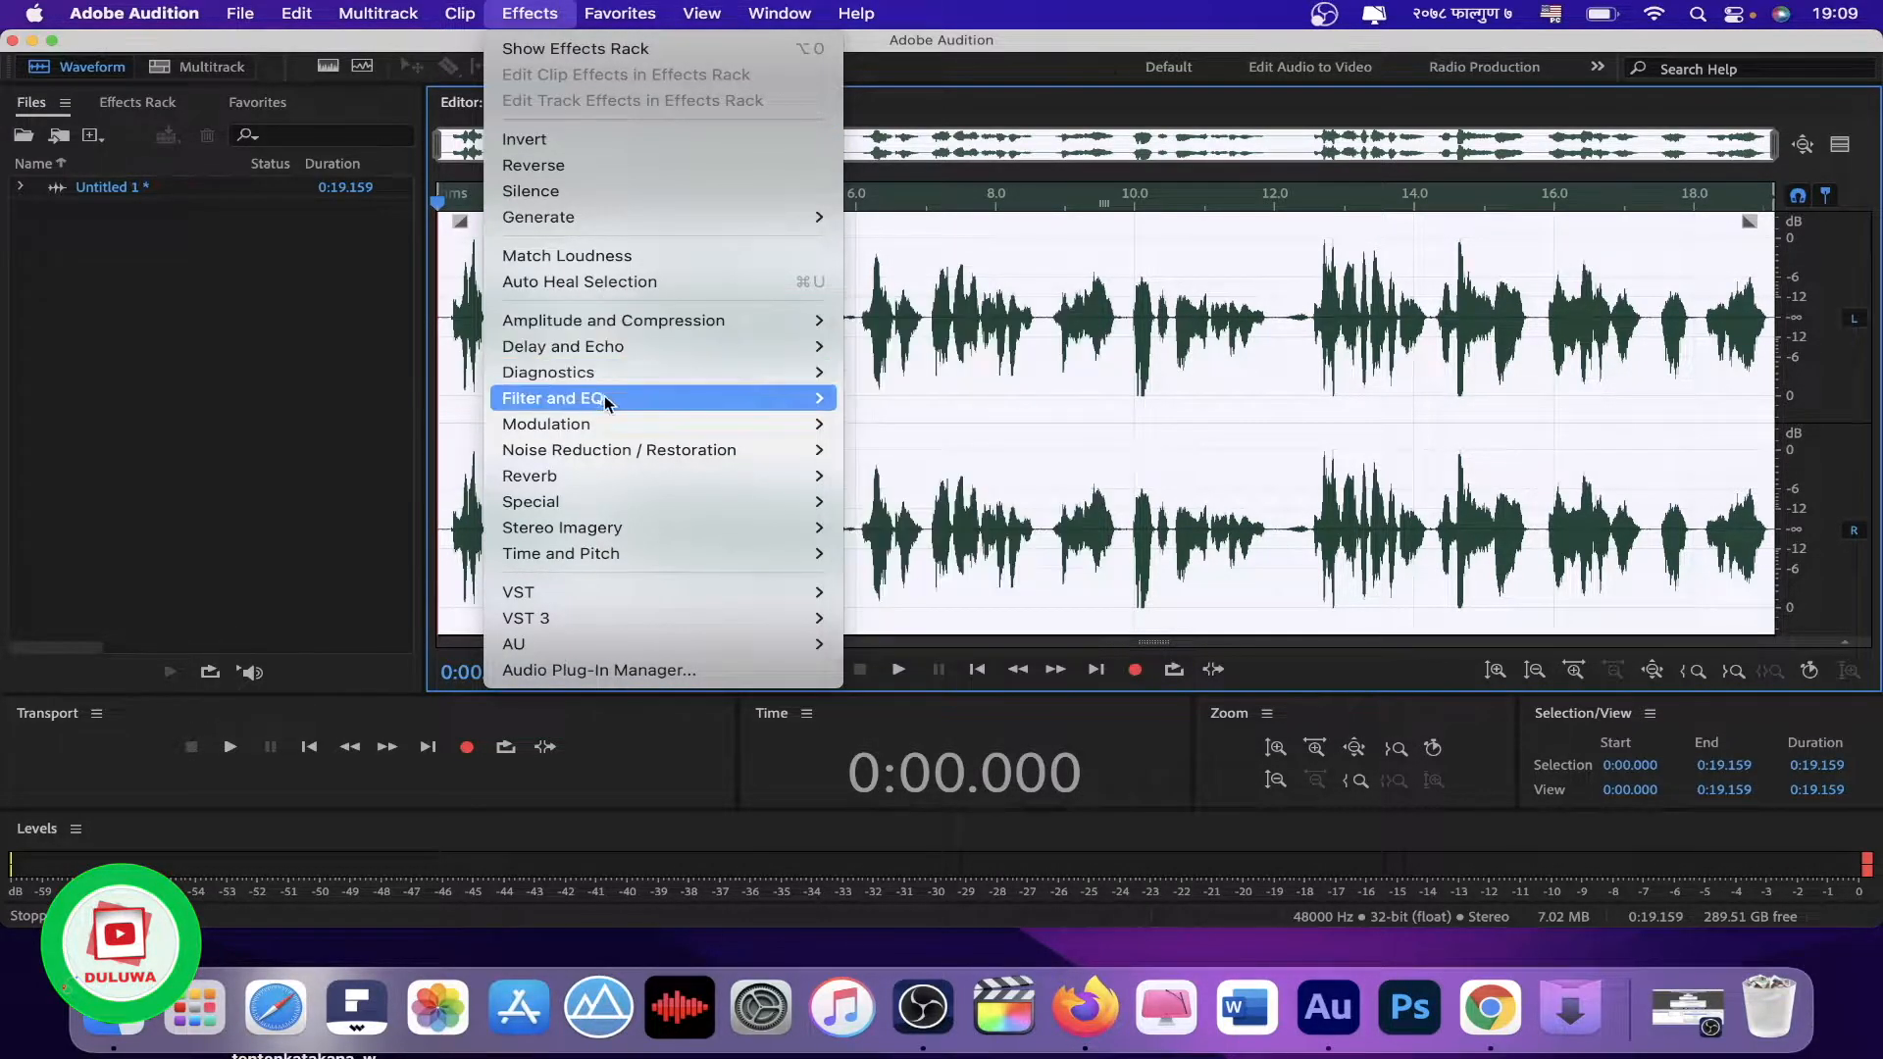
mouse_move(607, 455)
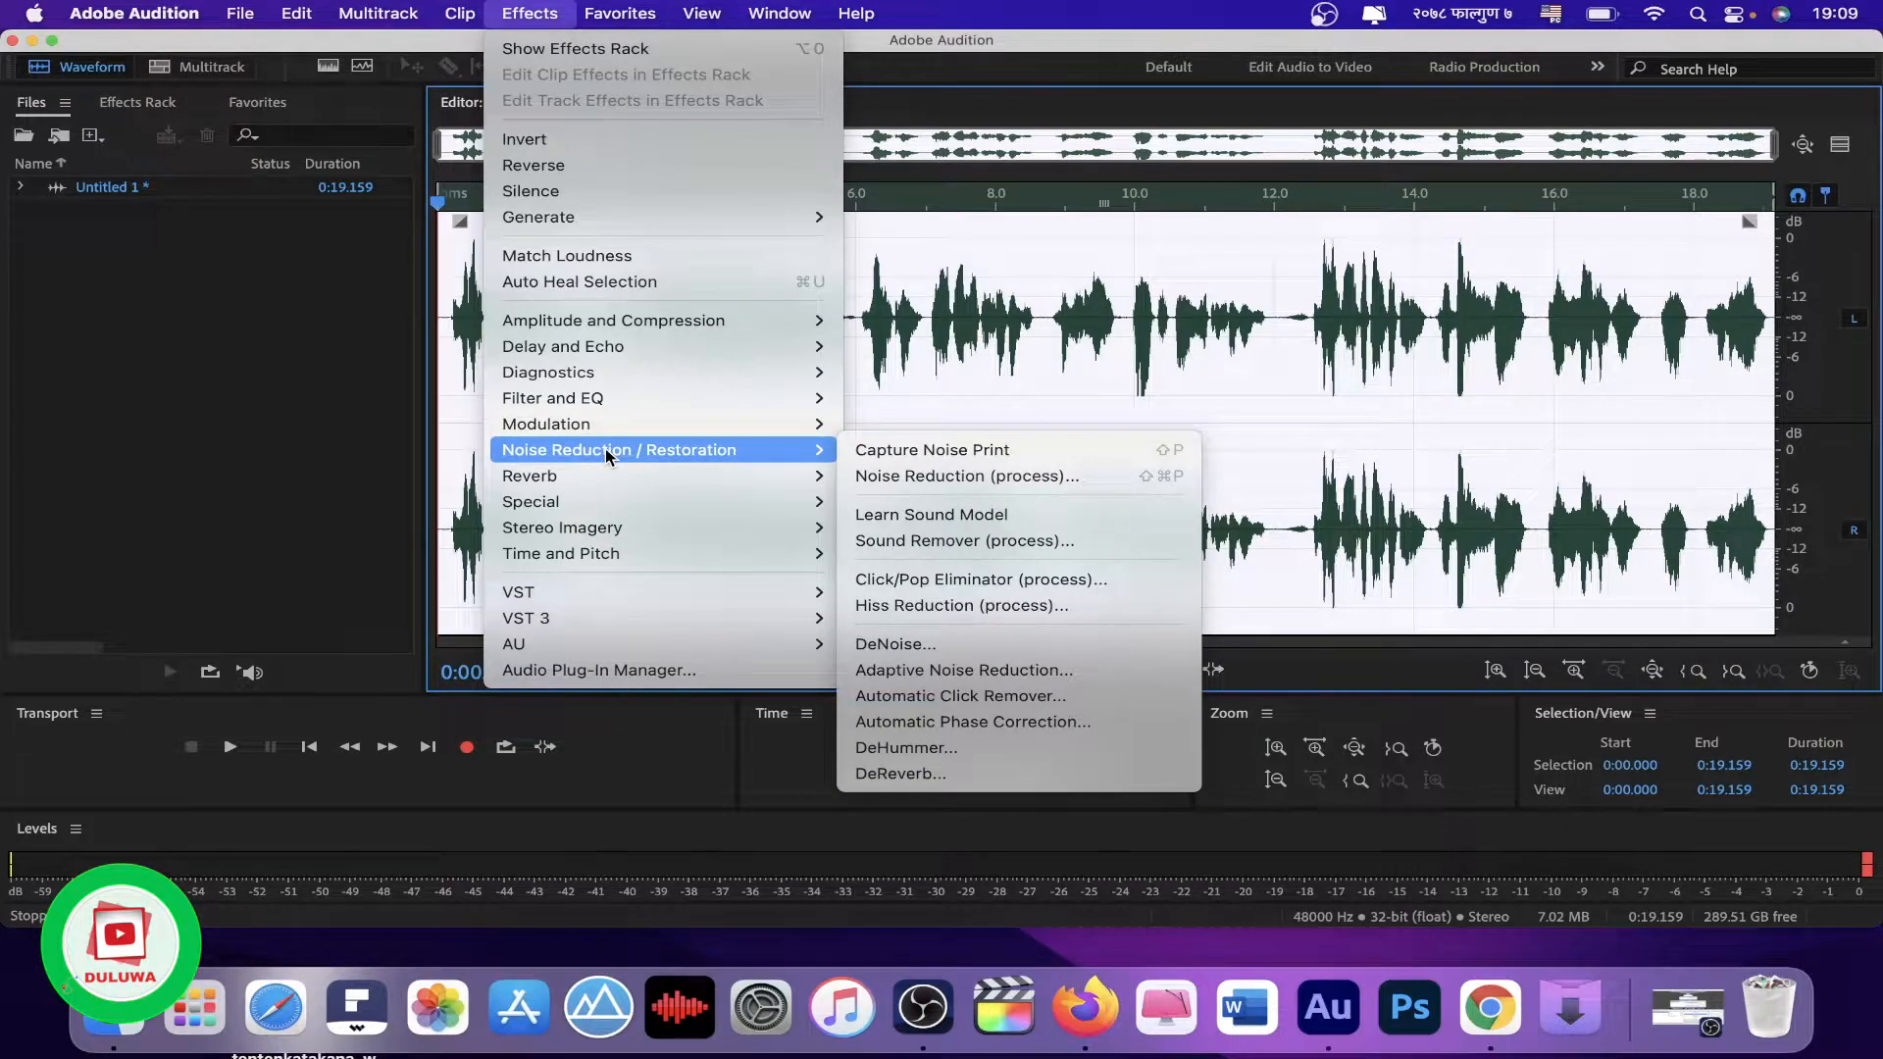
left_click(919, 647)
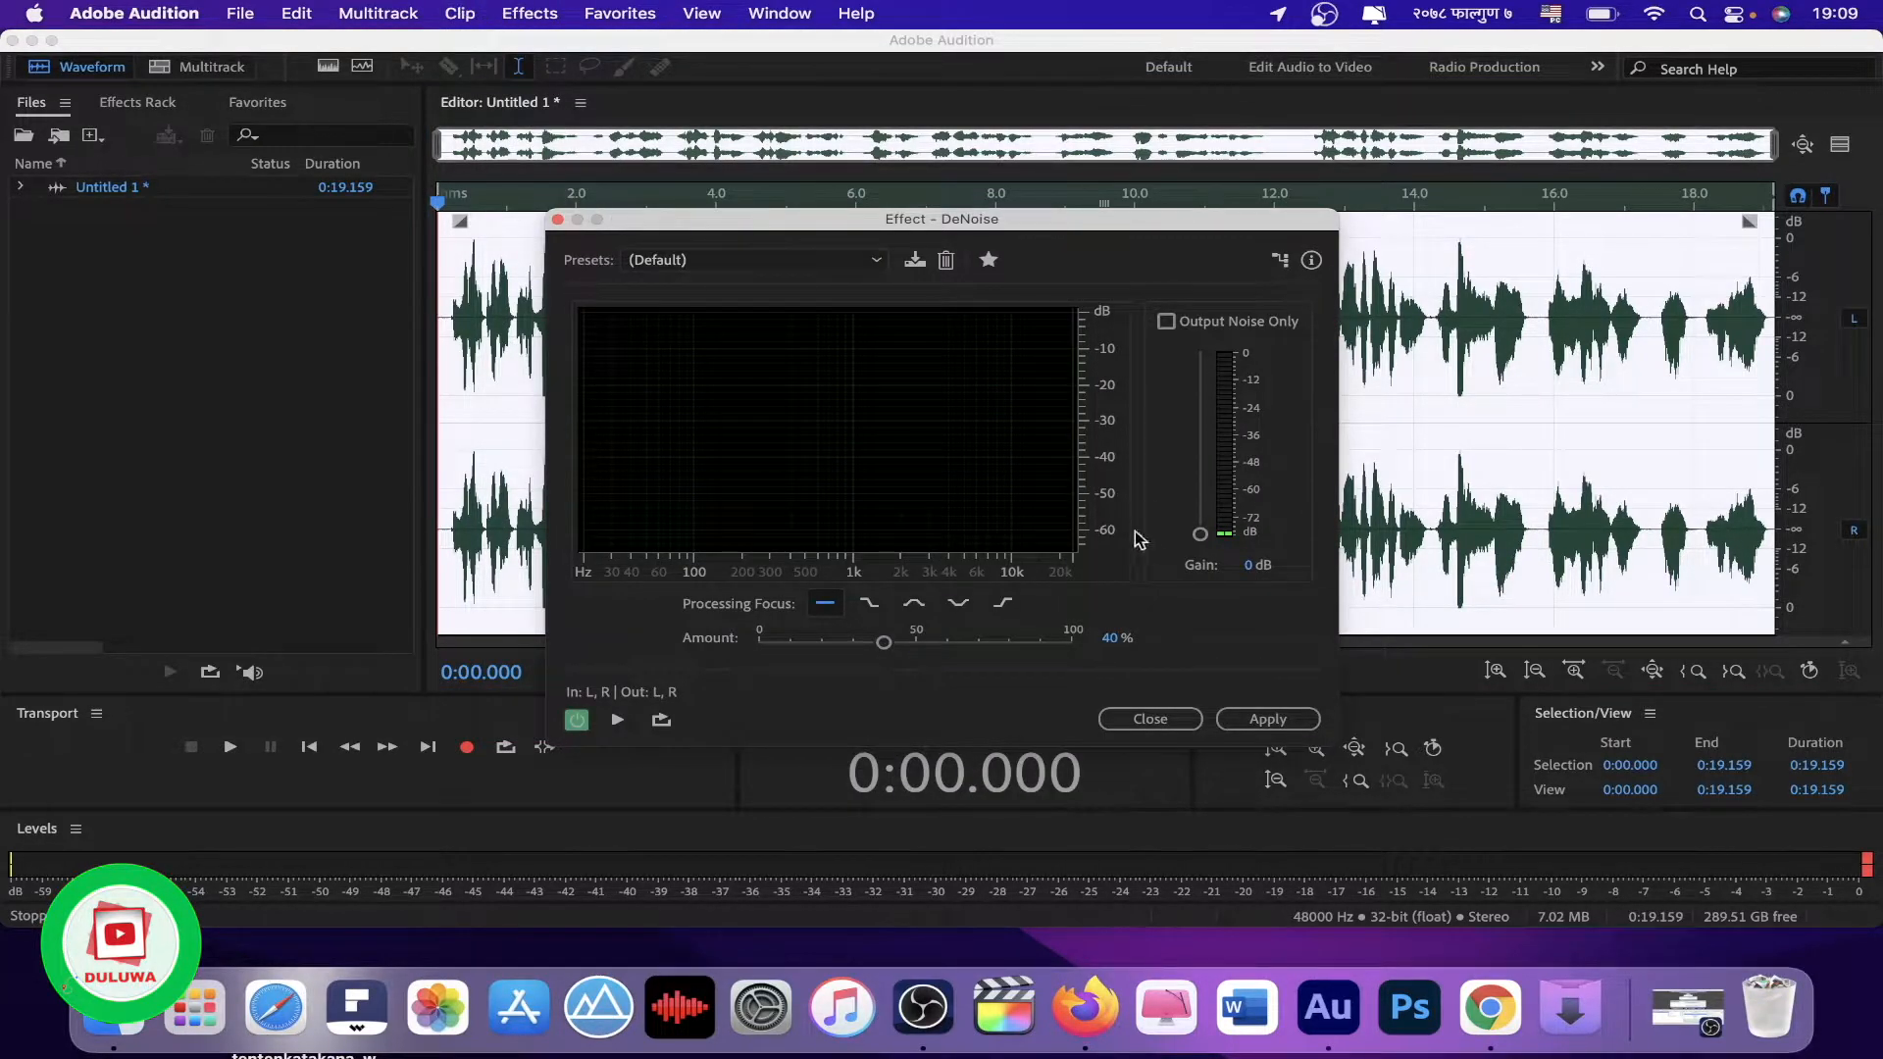
left_click(1293, 724)
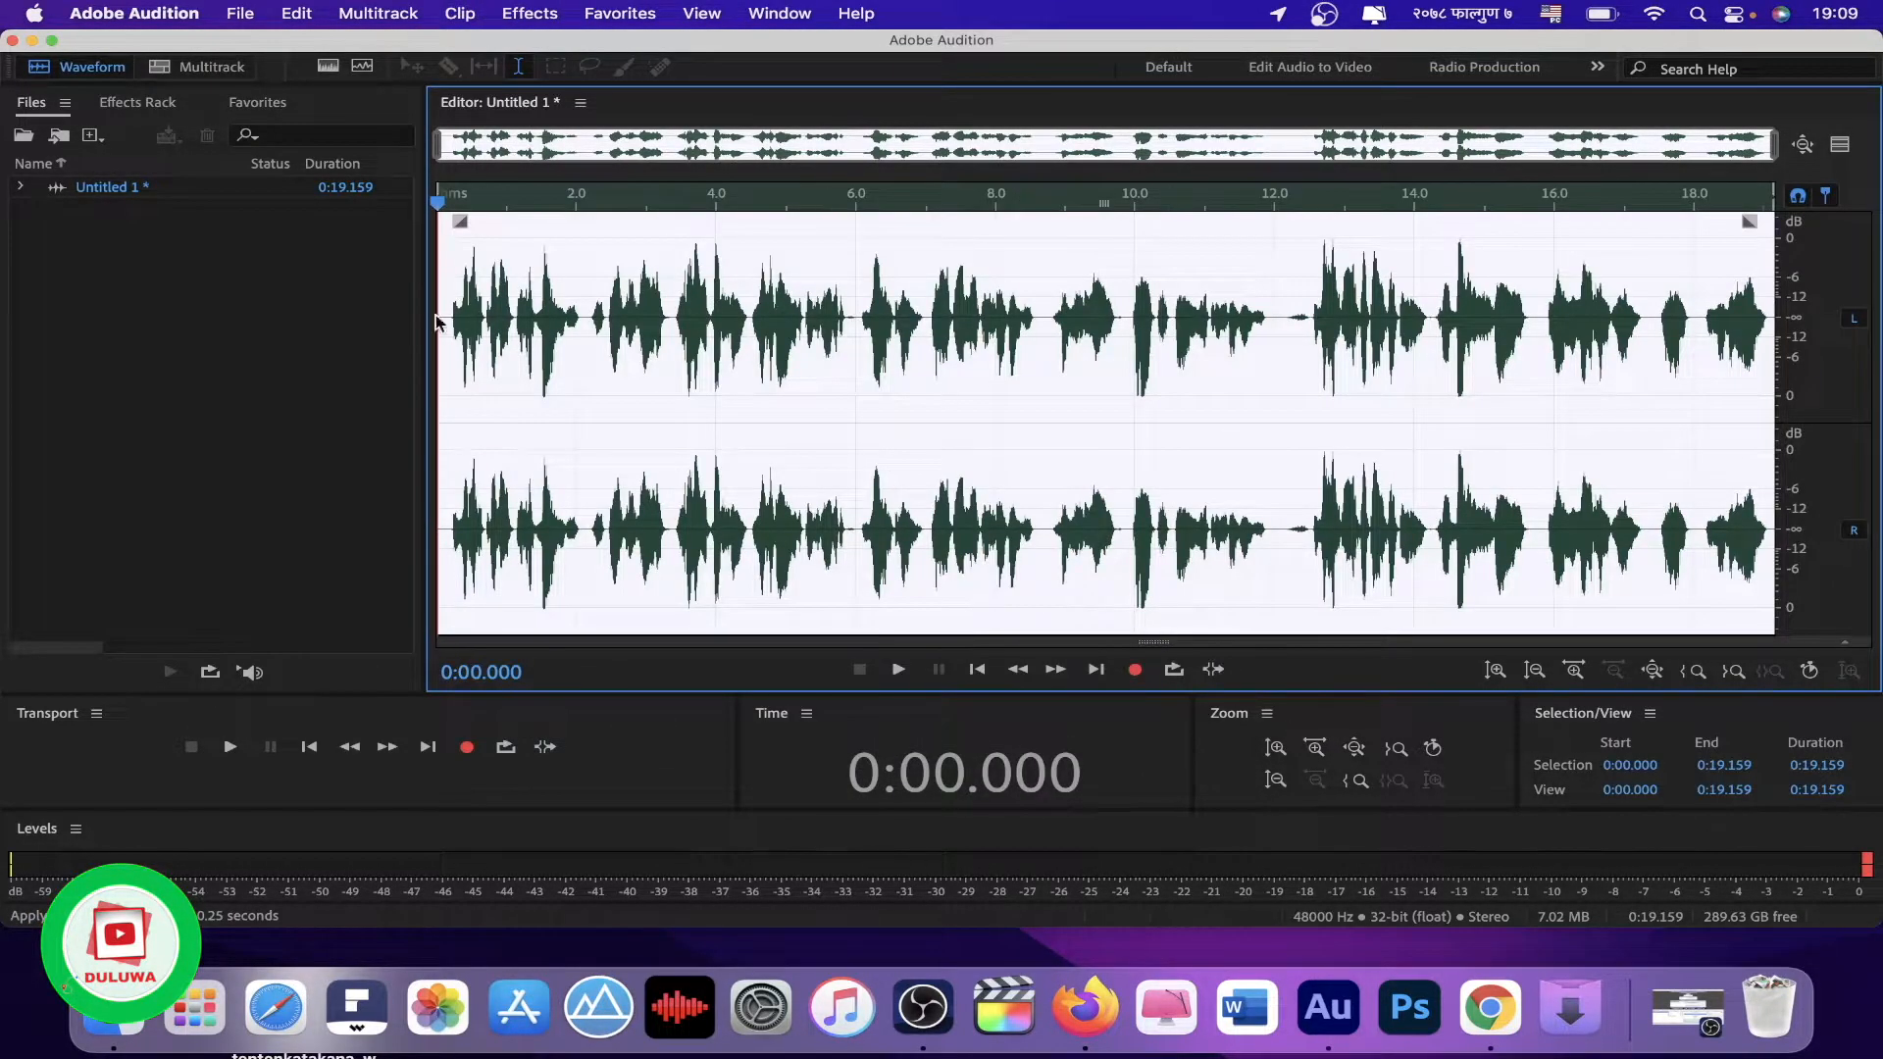
Step: Preview and apply the Parametric Equalizer to the whole recording: 19.7 dB at 100 Hz, -3 dB at 273 Hz, 17.2 dB at 6263 Hz
left_click(449, 296)
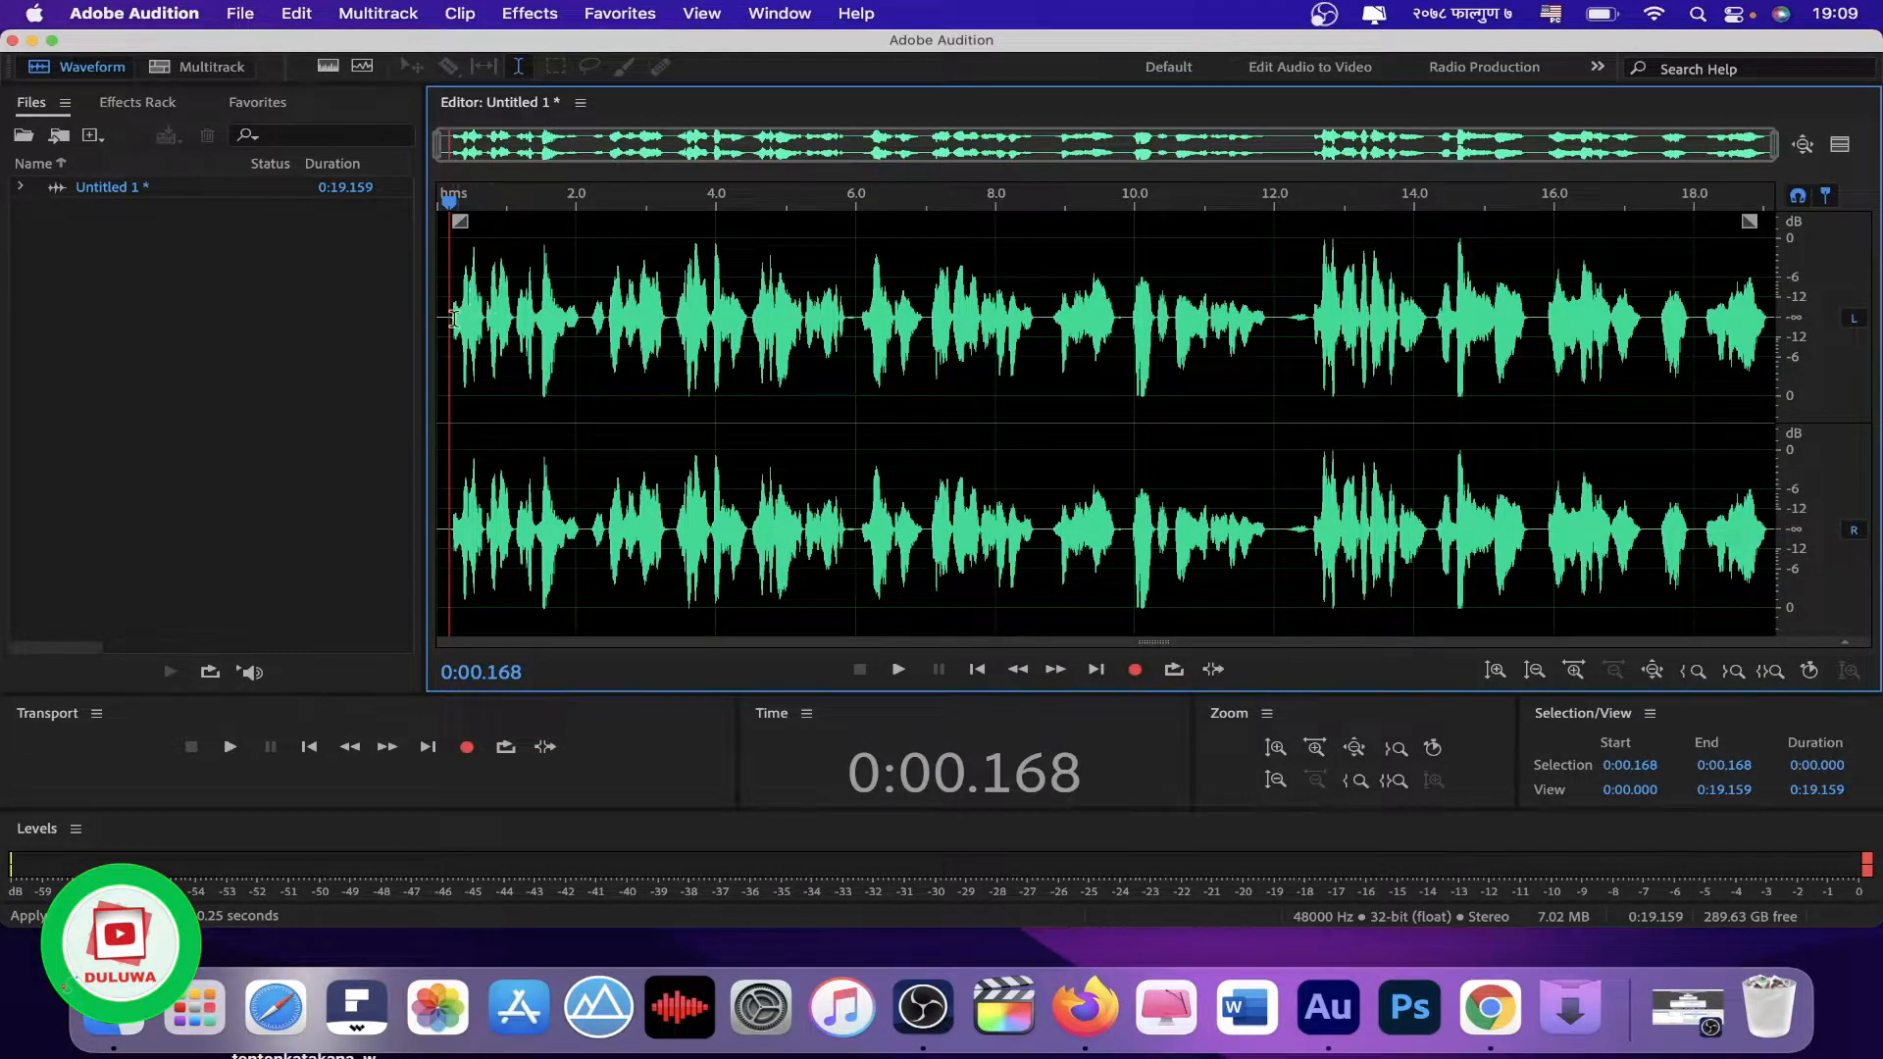
left_click_drag(442, 314, 1877, 367)
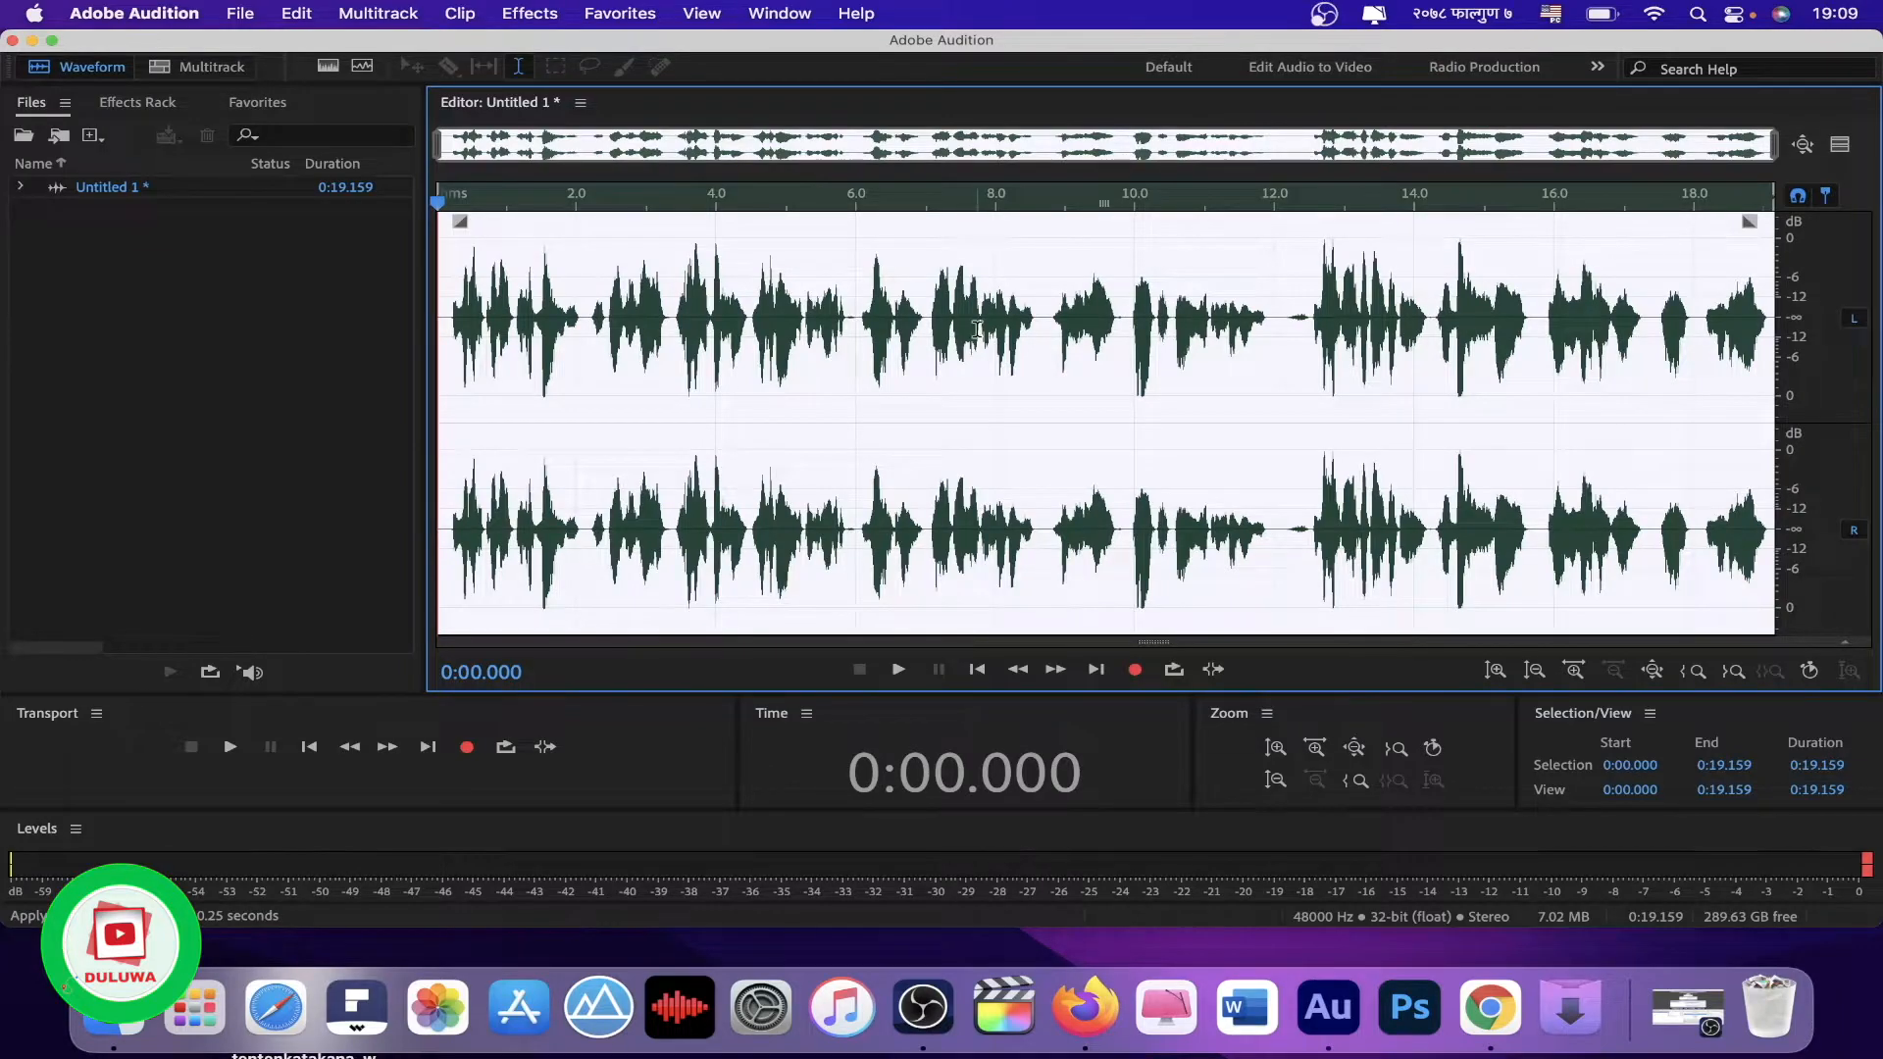
left_click(530, 13)
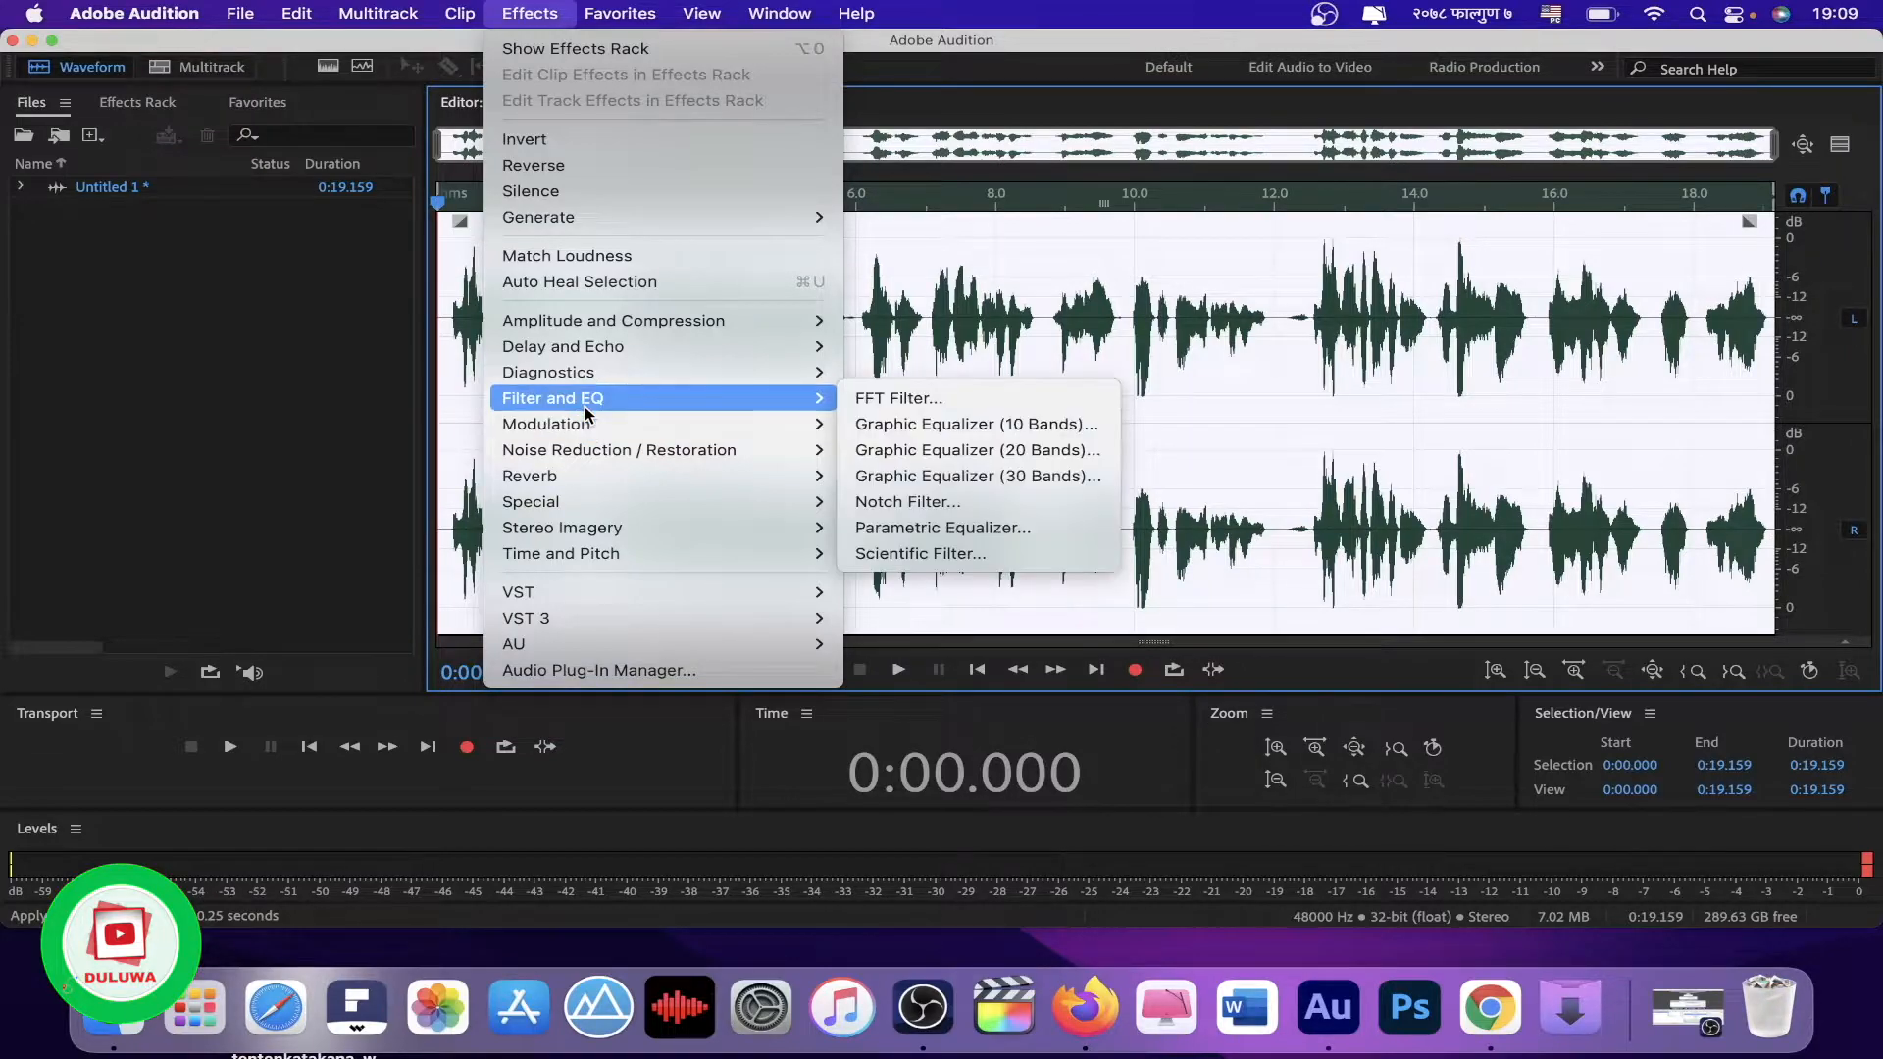
left_click(986, 538)
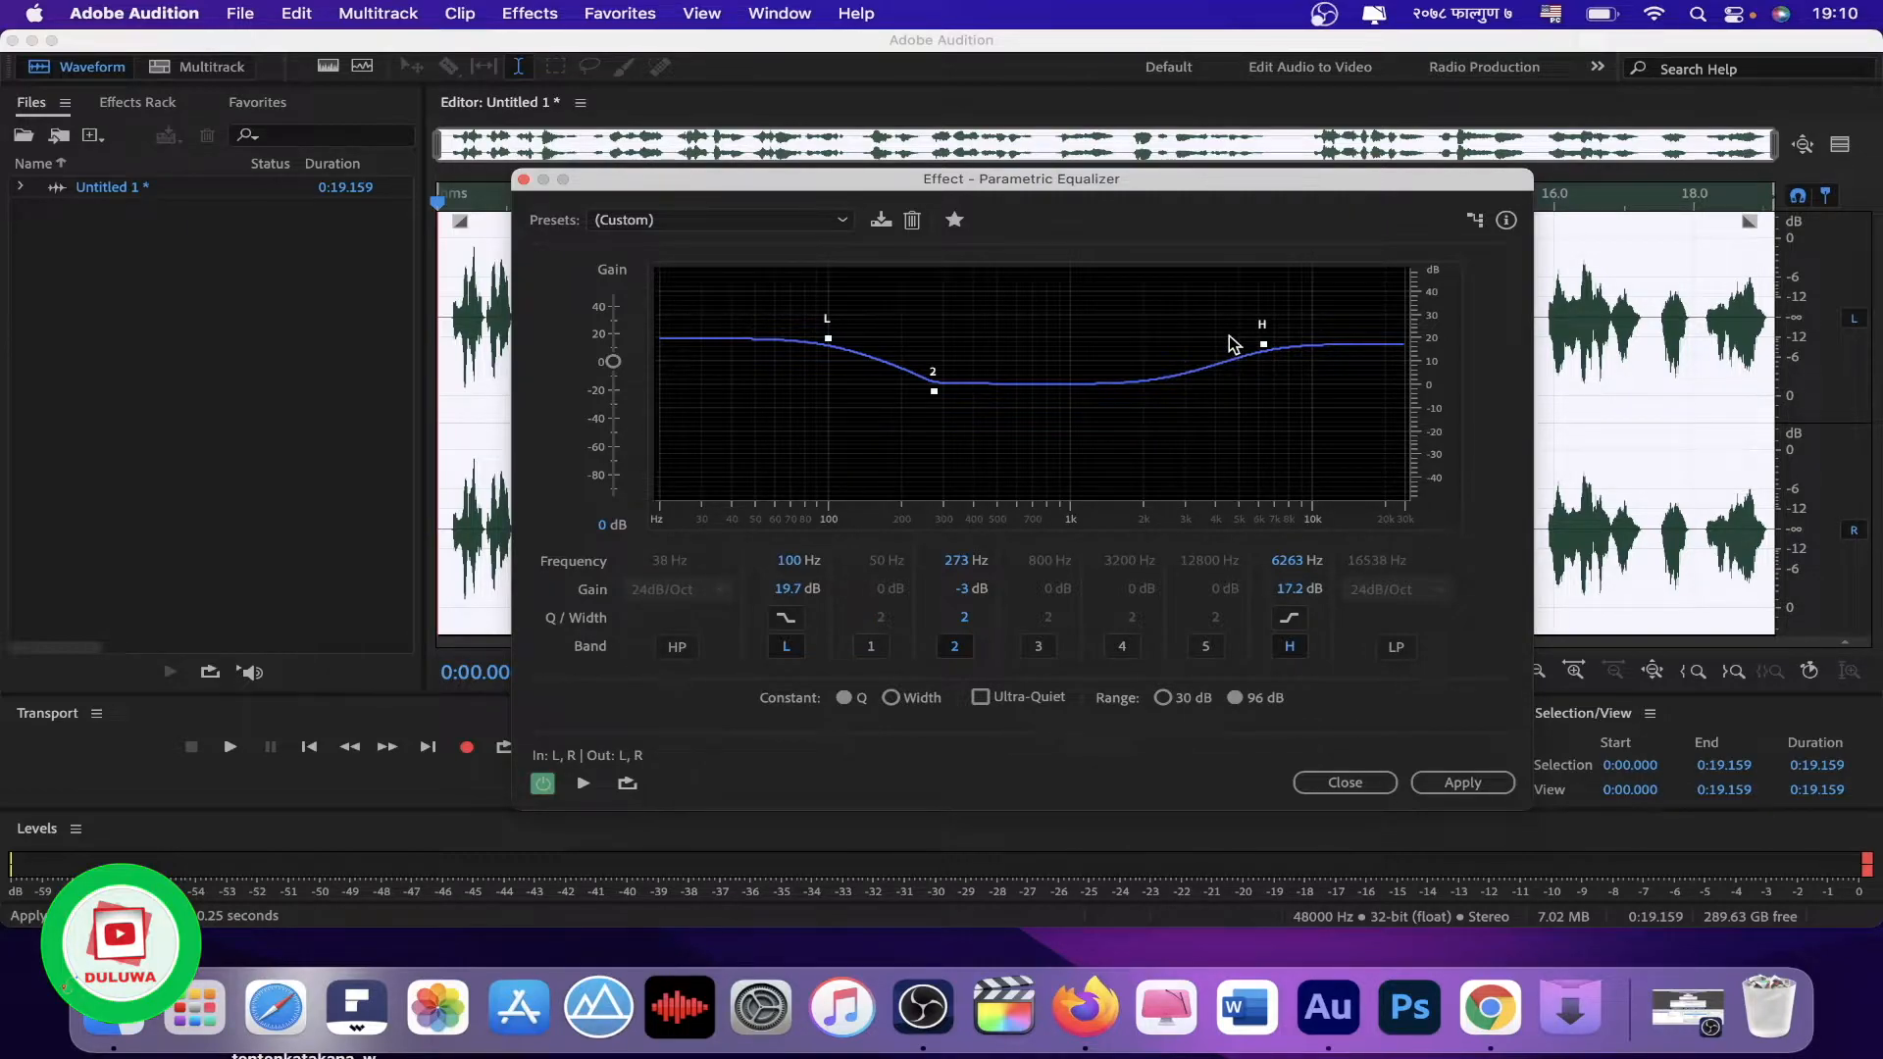
key("space")
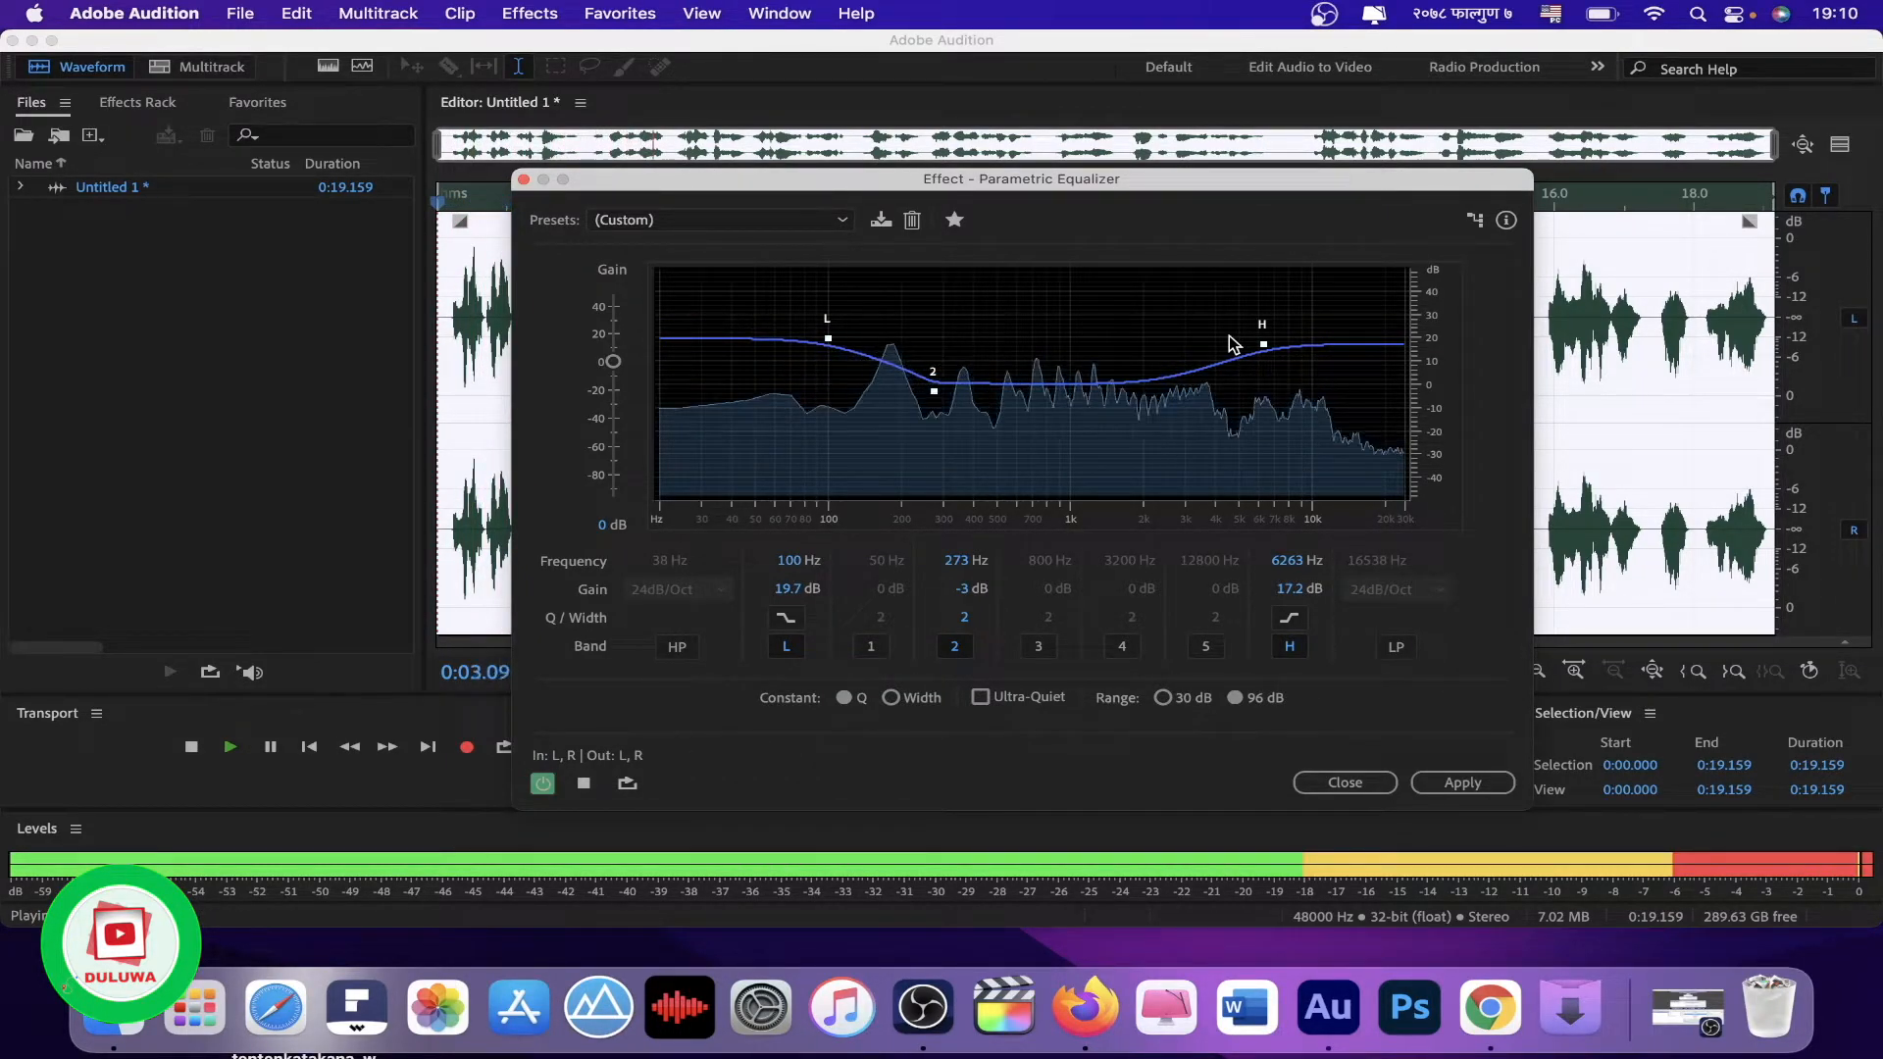
key("space")
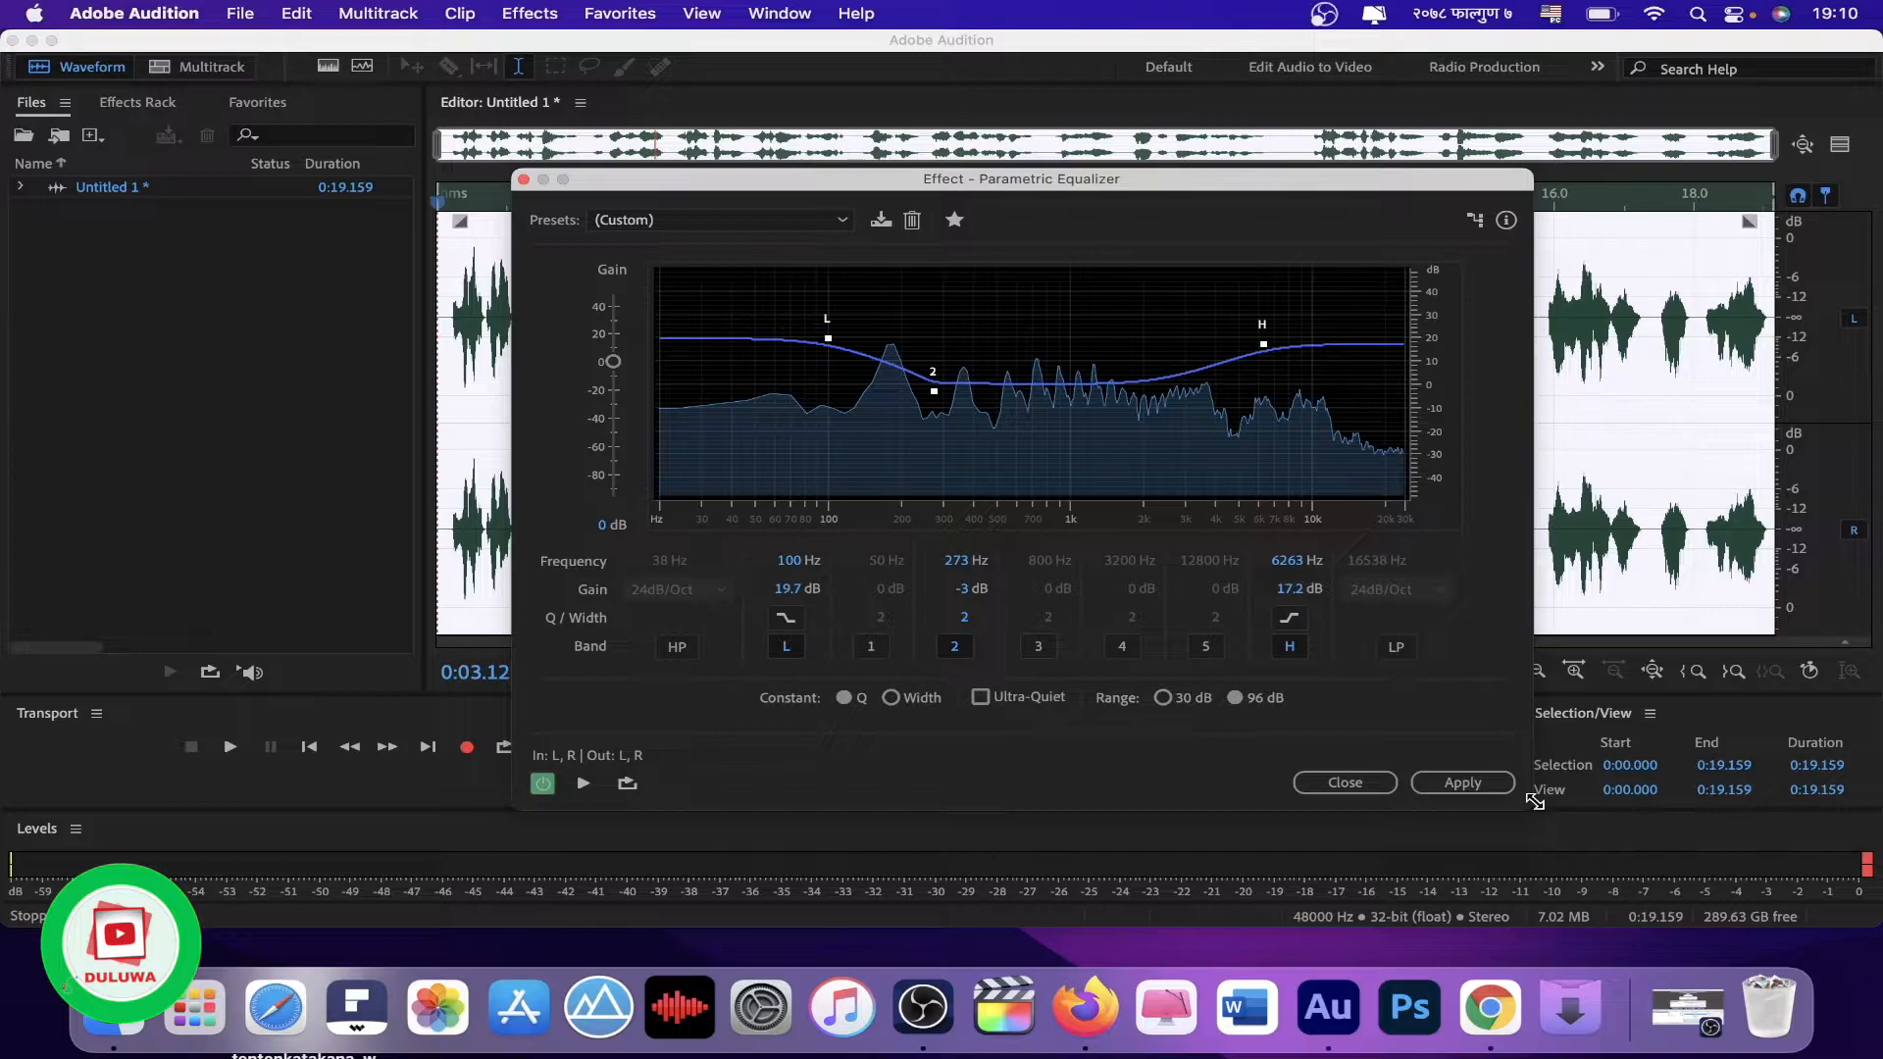
left_click(1458, 785)
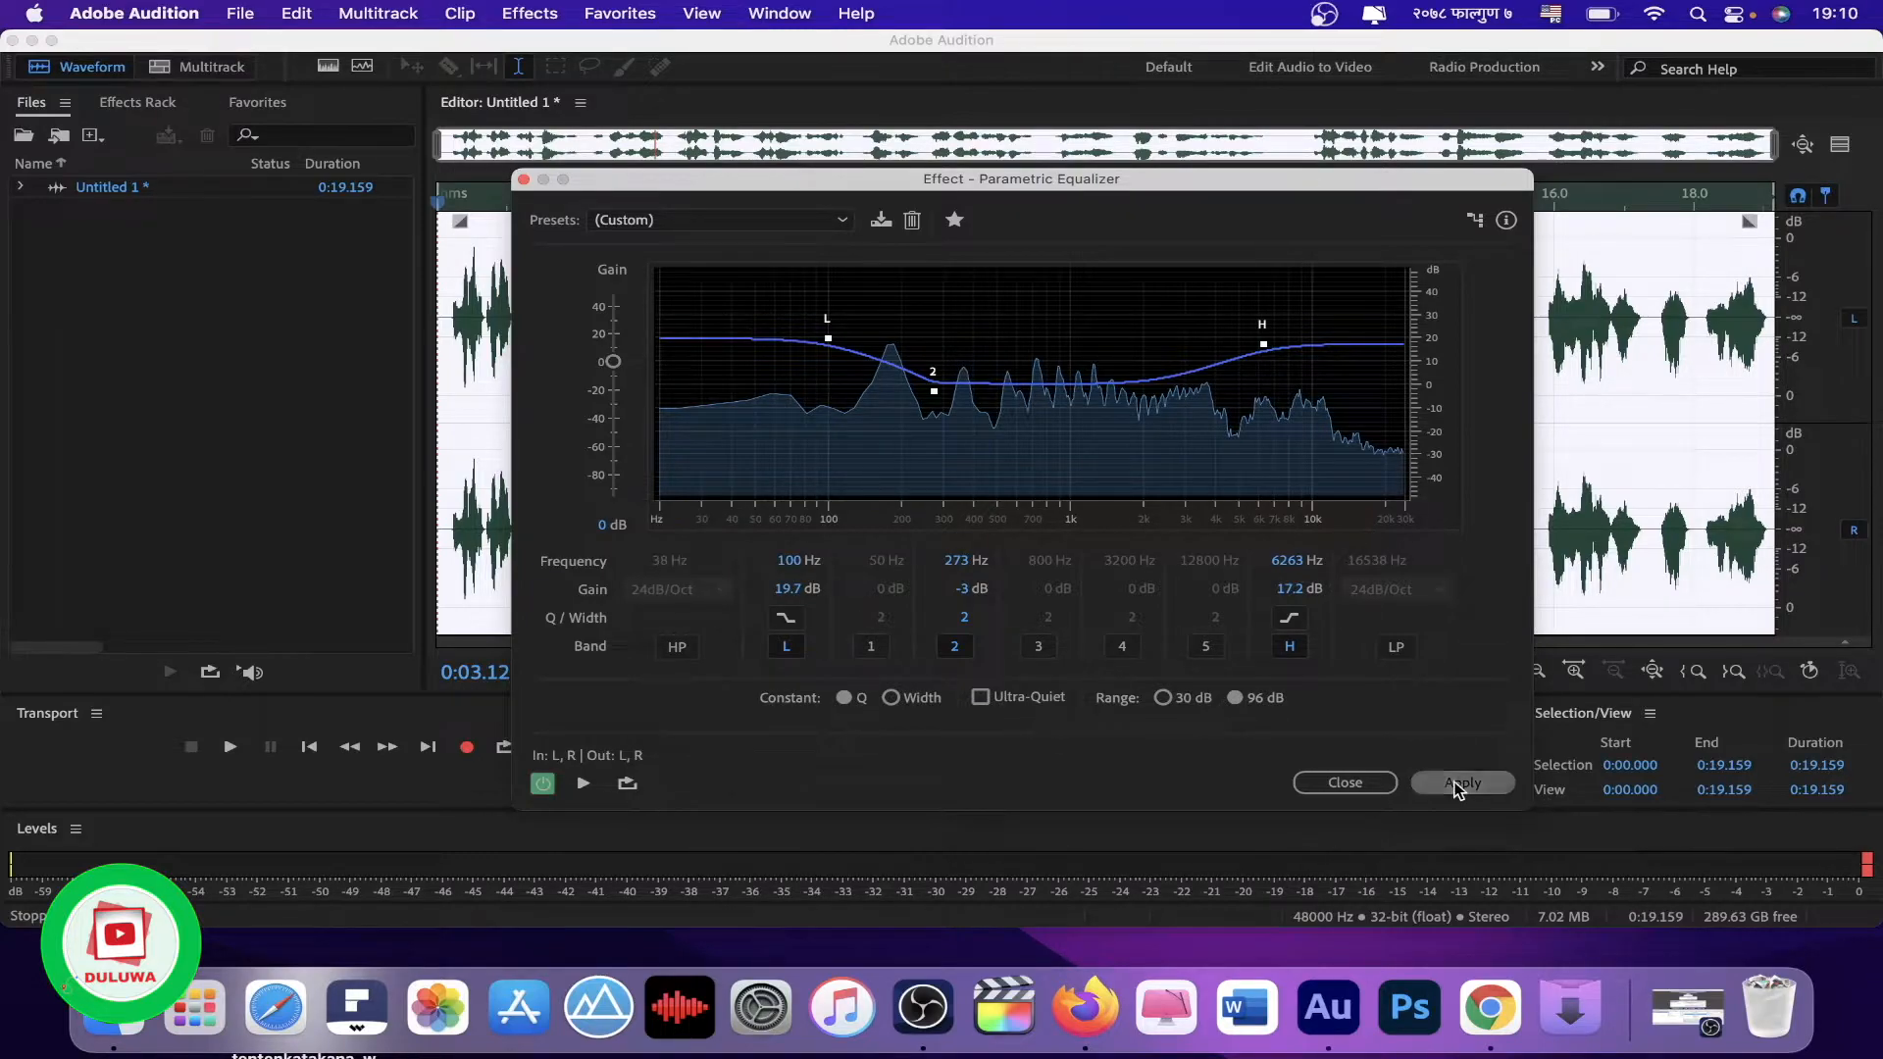
Step: Listen to a short passage of the equalized recording from about 12.5 s
left_click(465, 294)
left_click_drag(450, 295, 1875, 384)
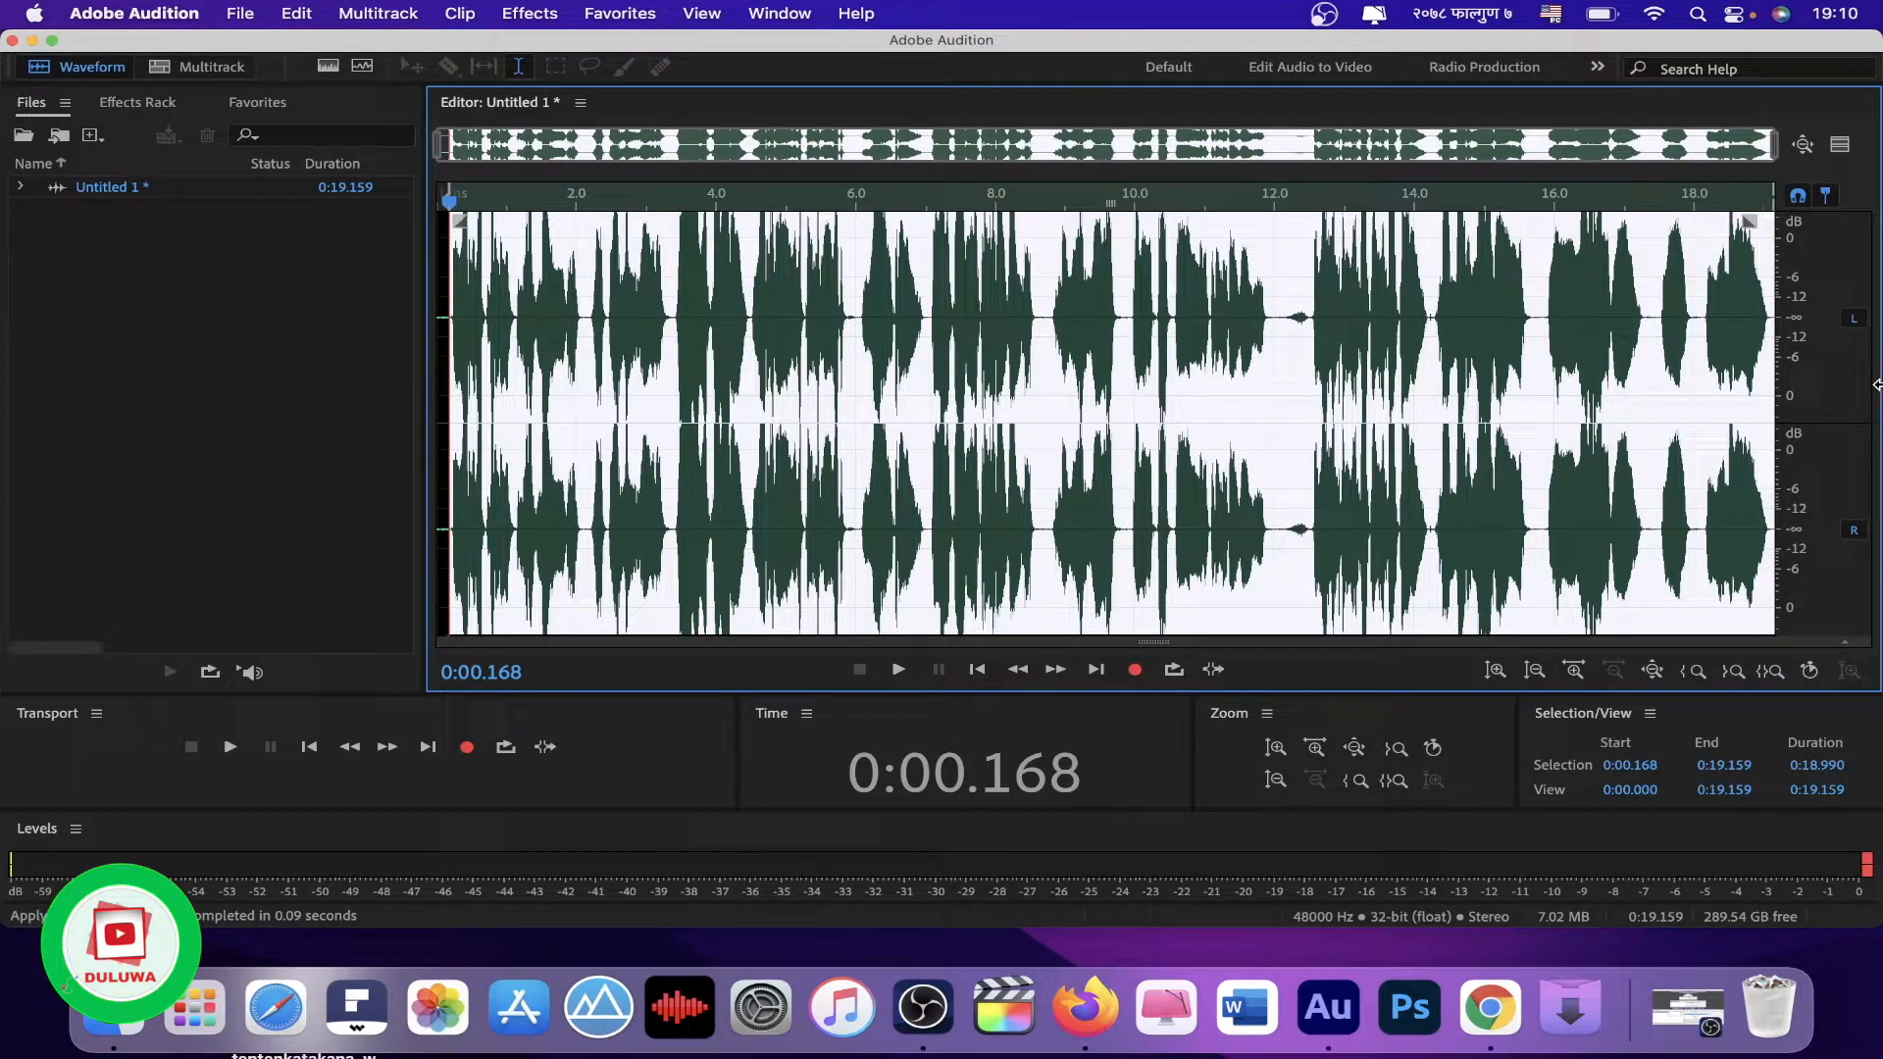
left_click(1310, 315)
key("space")
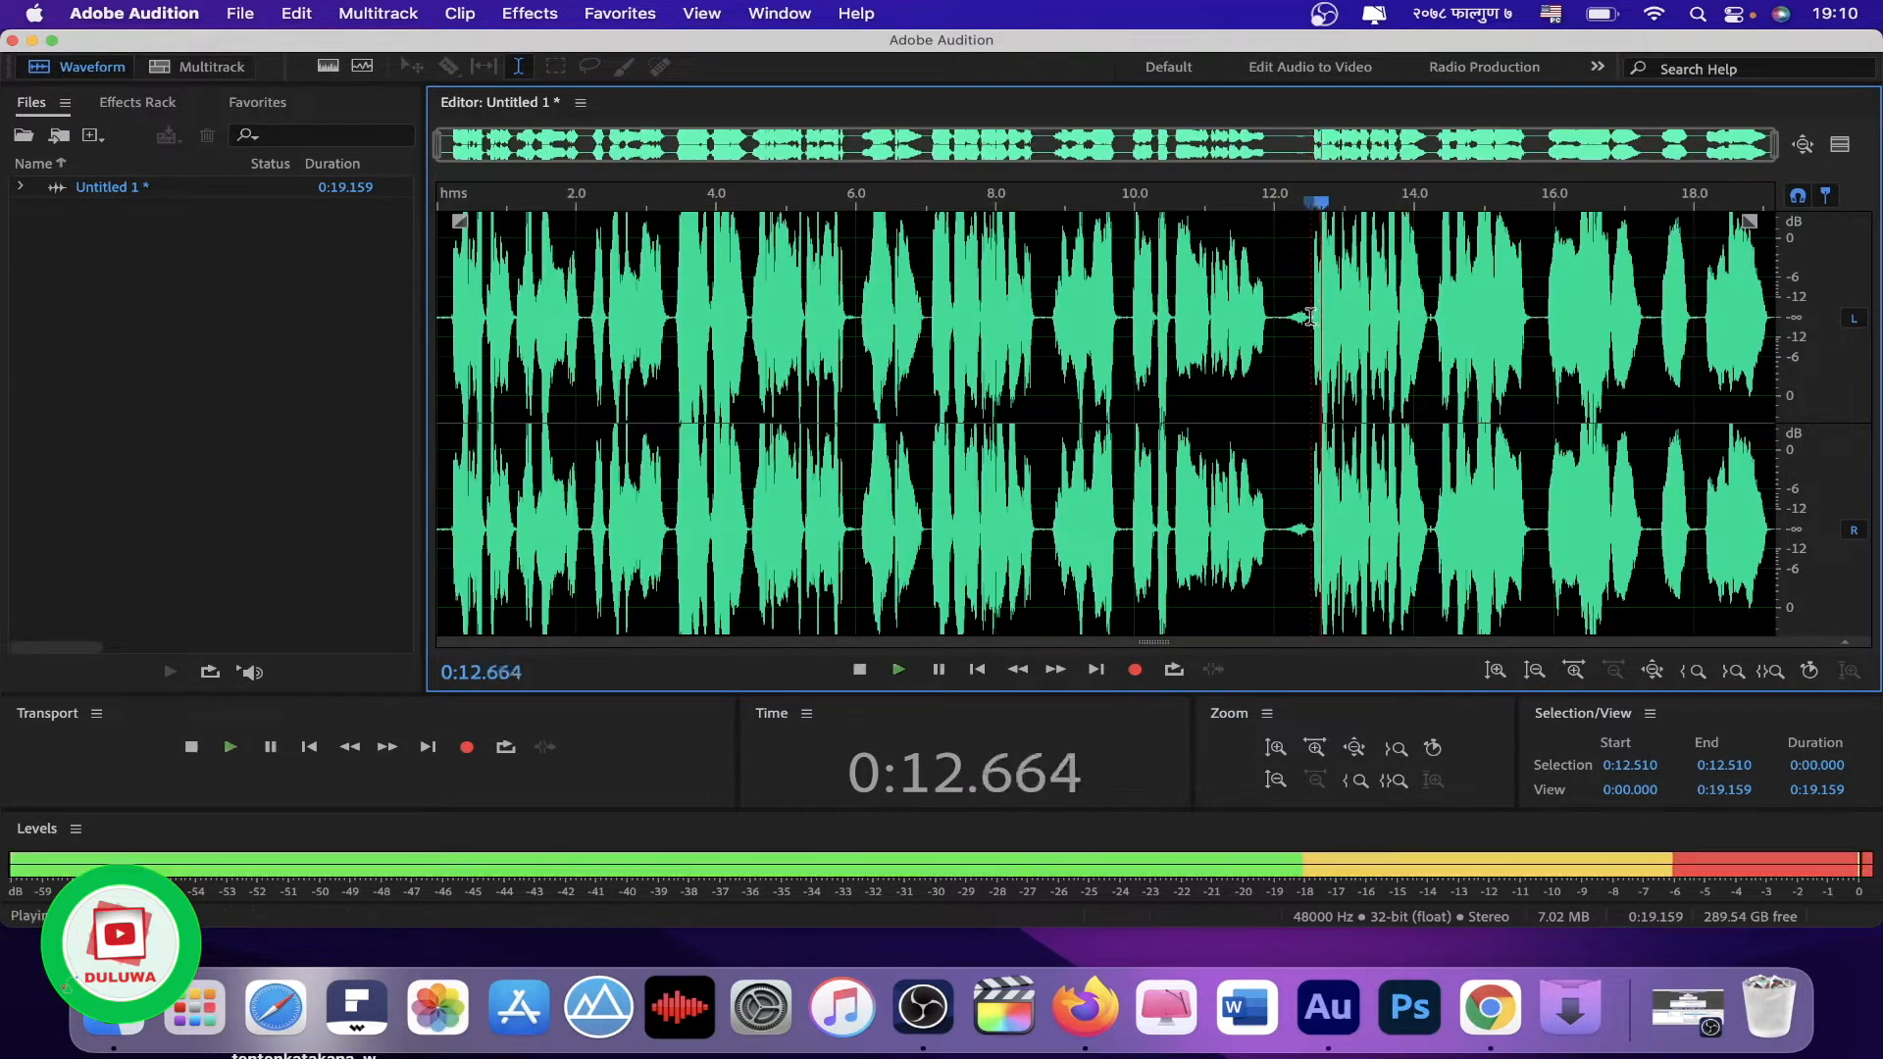
key("space")
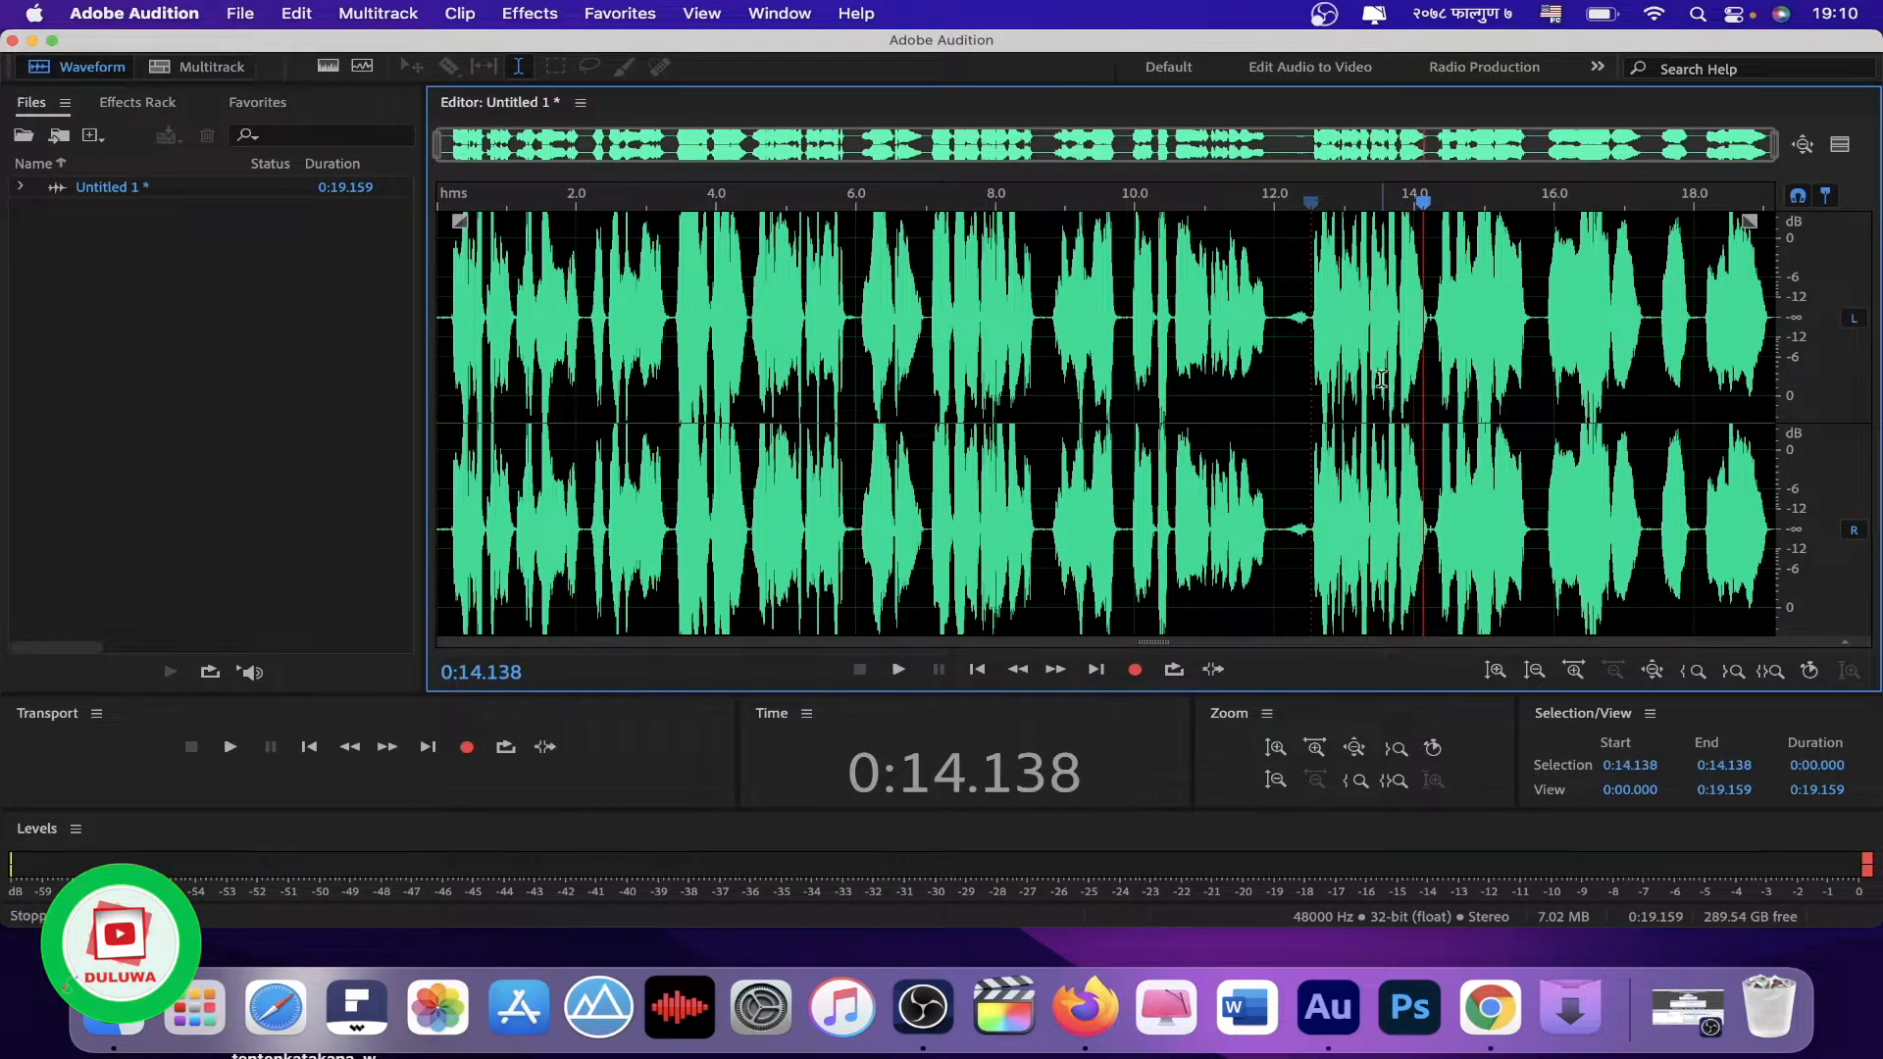
Step: Select the entire waveform and load the Radio Announcer Voice preset in the Effects Rack
key("super+a")
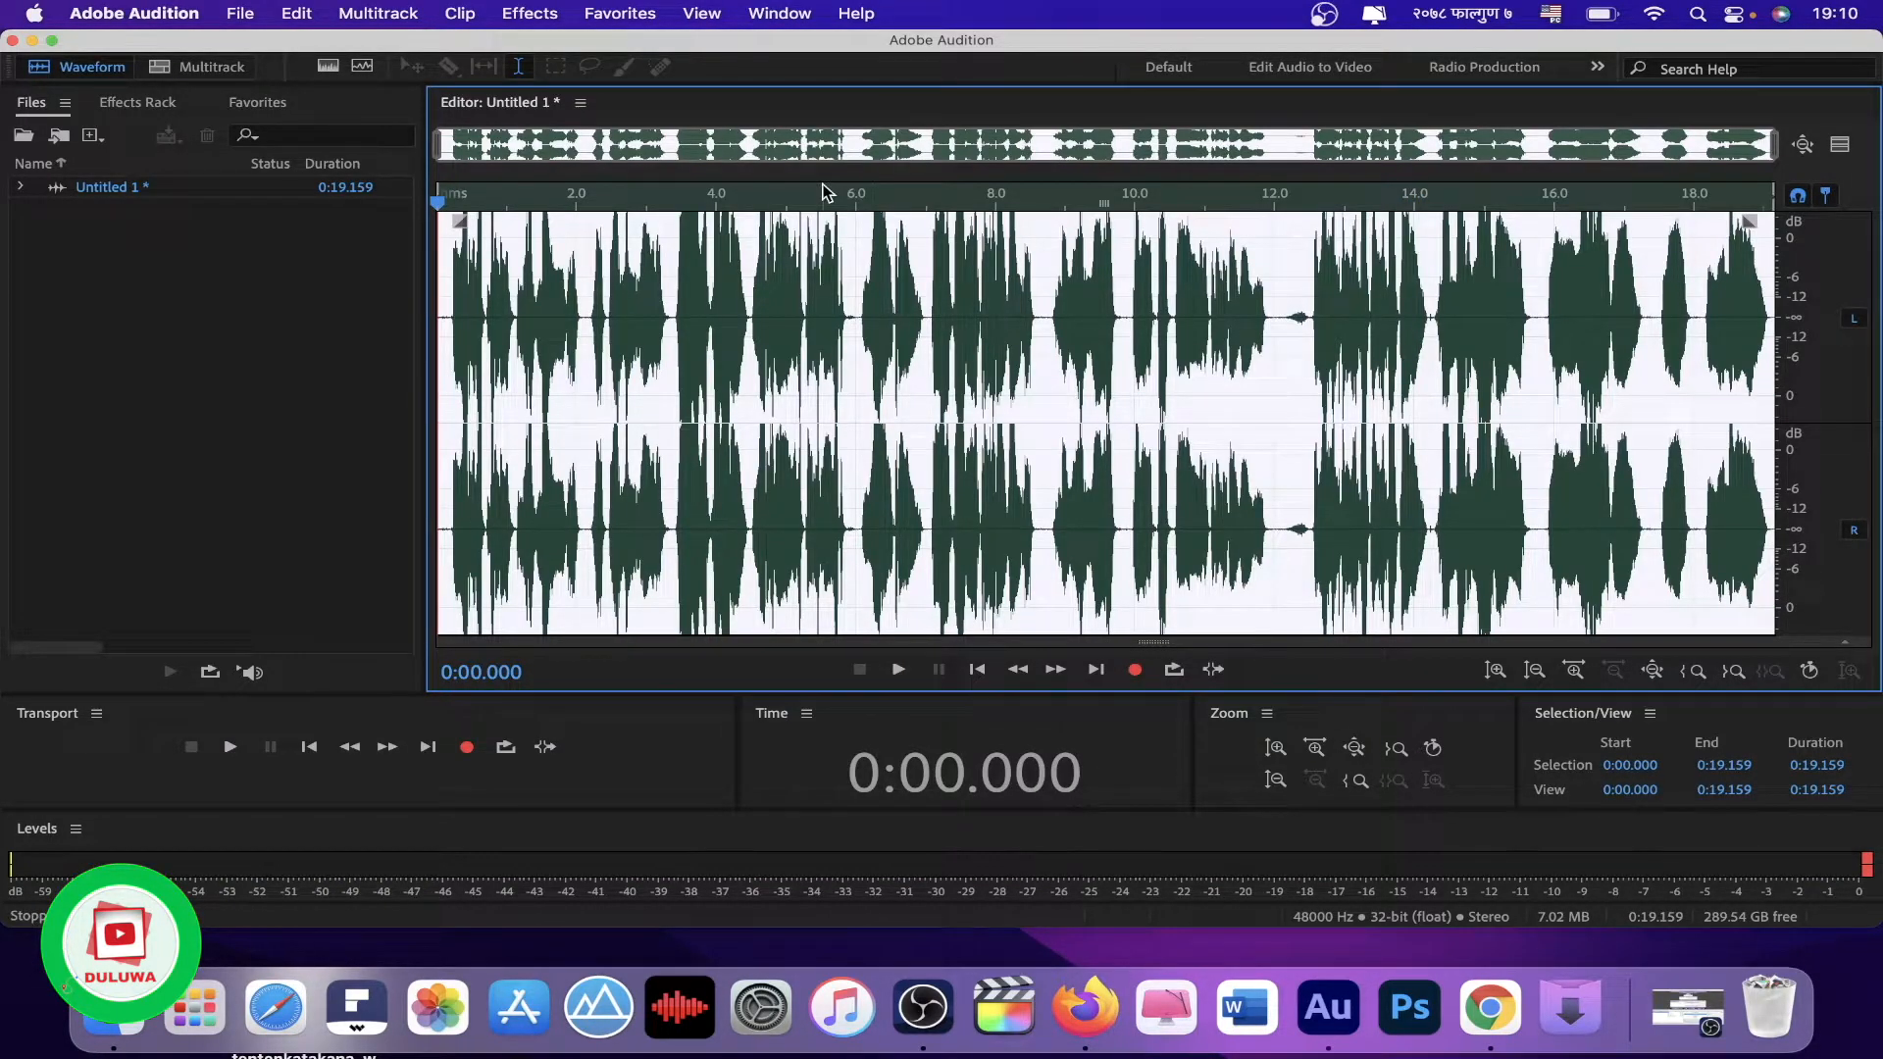
left_click(526, 20)
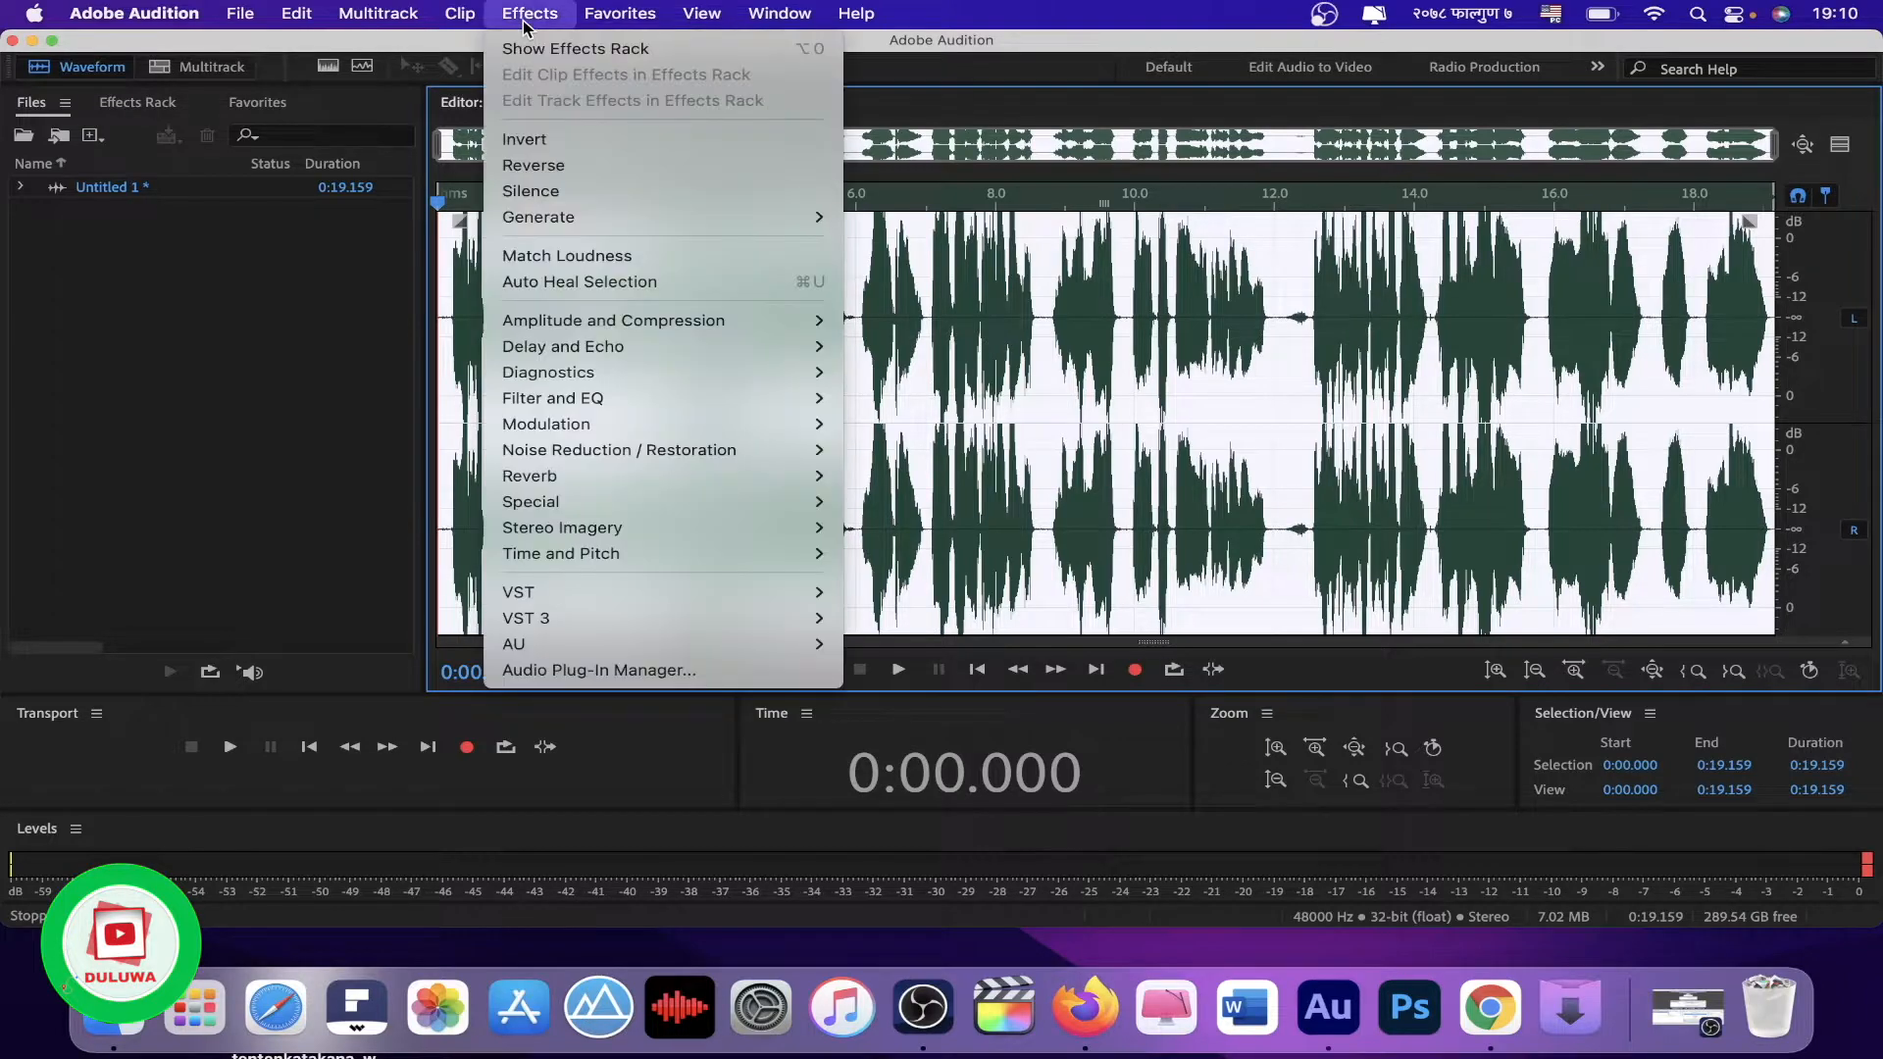
left_click(336, 299)
left_click(145, 104)
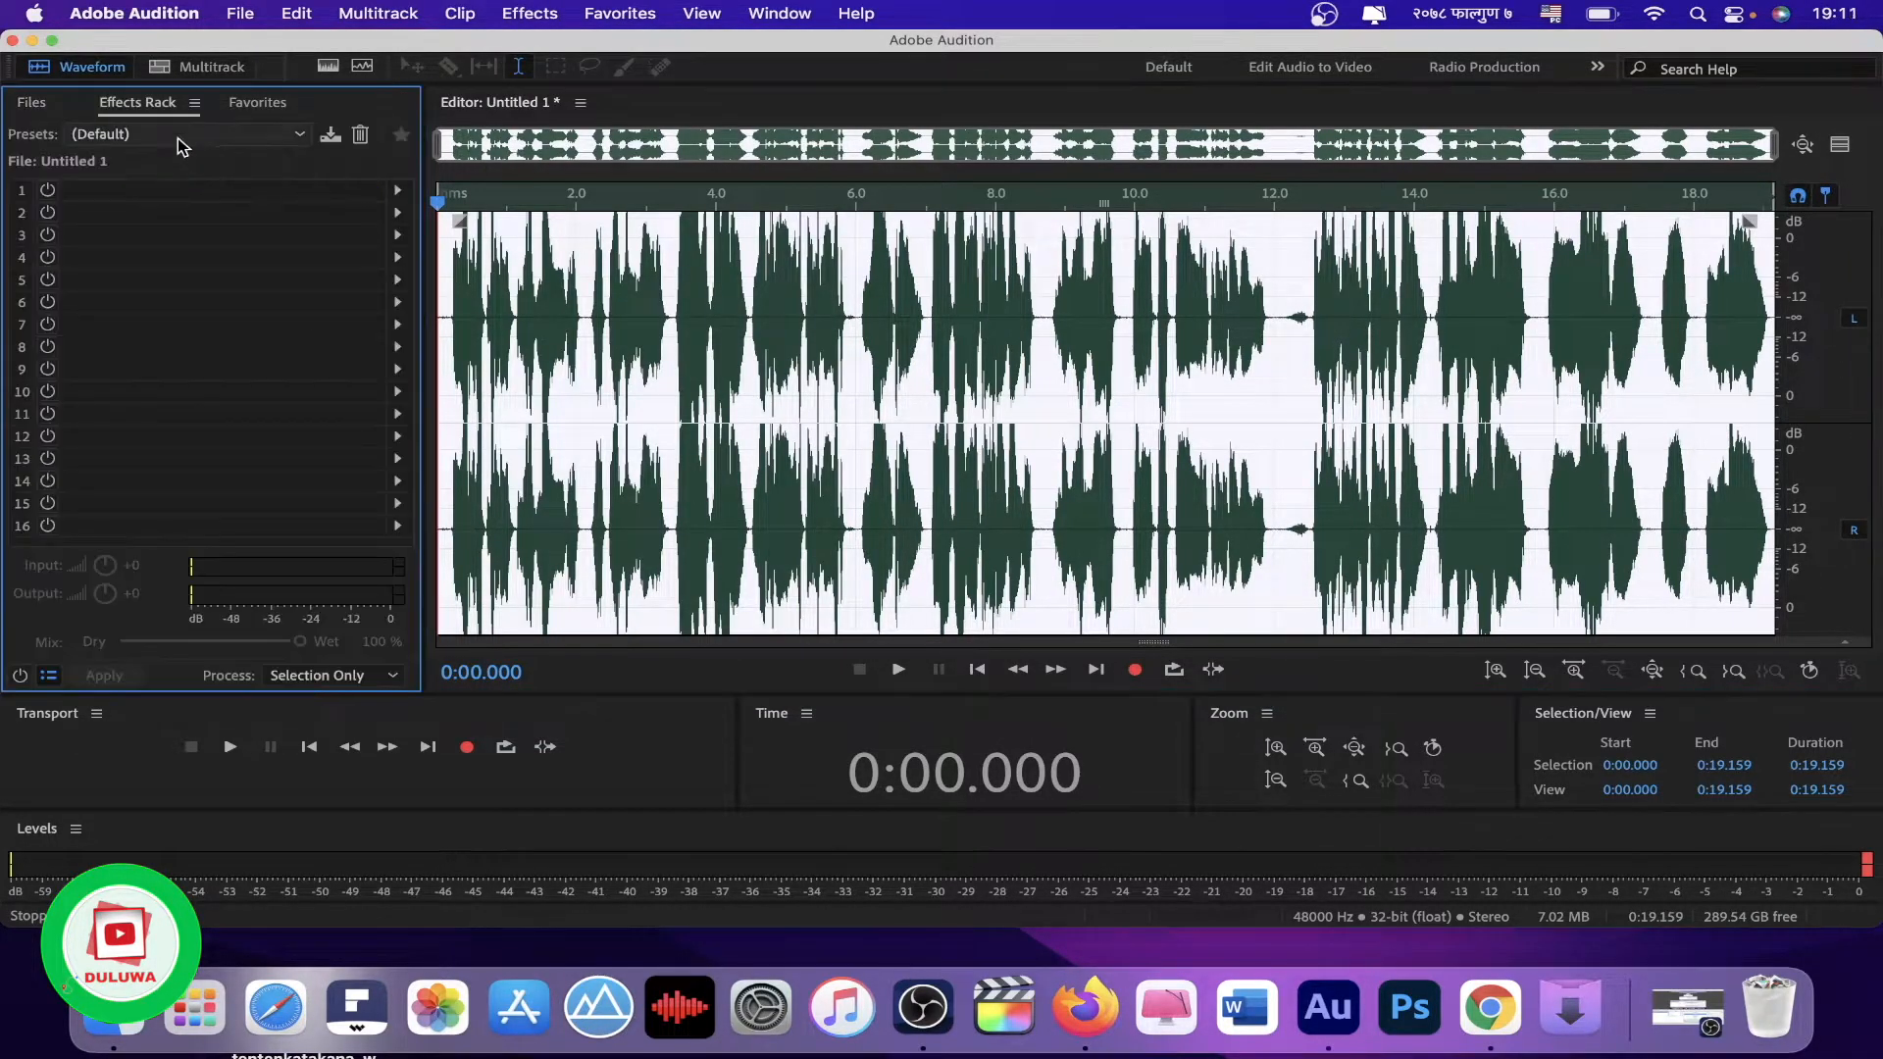
left_click(194, 145)
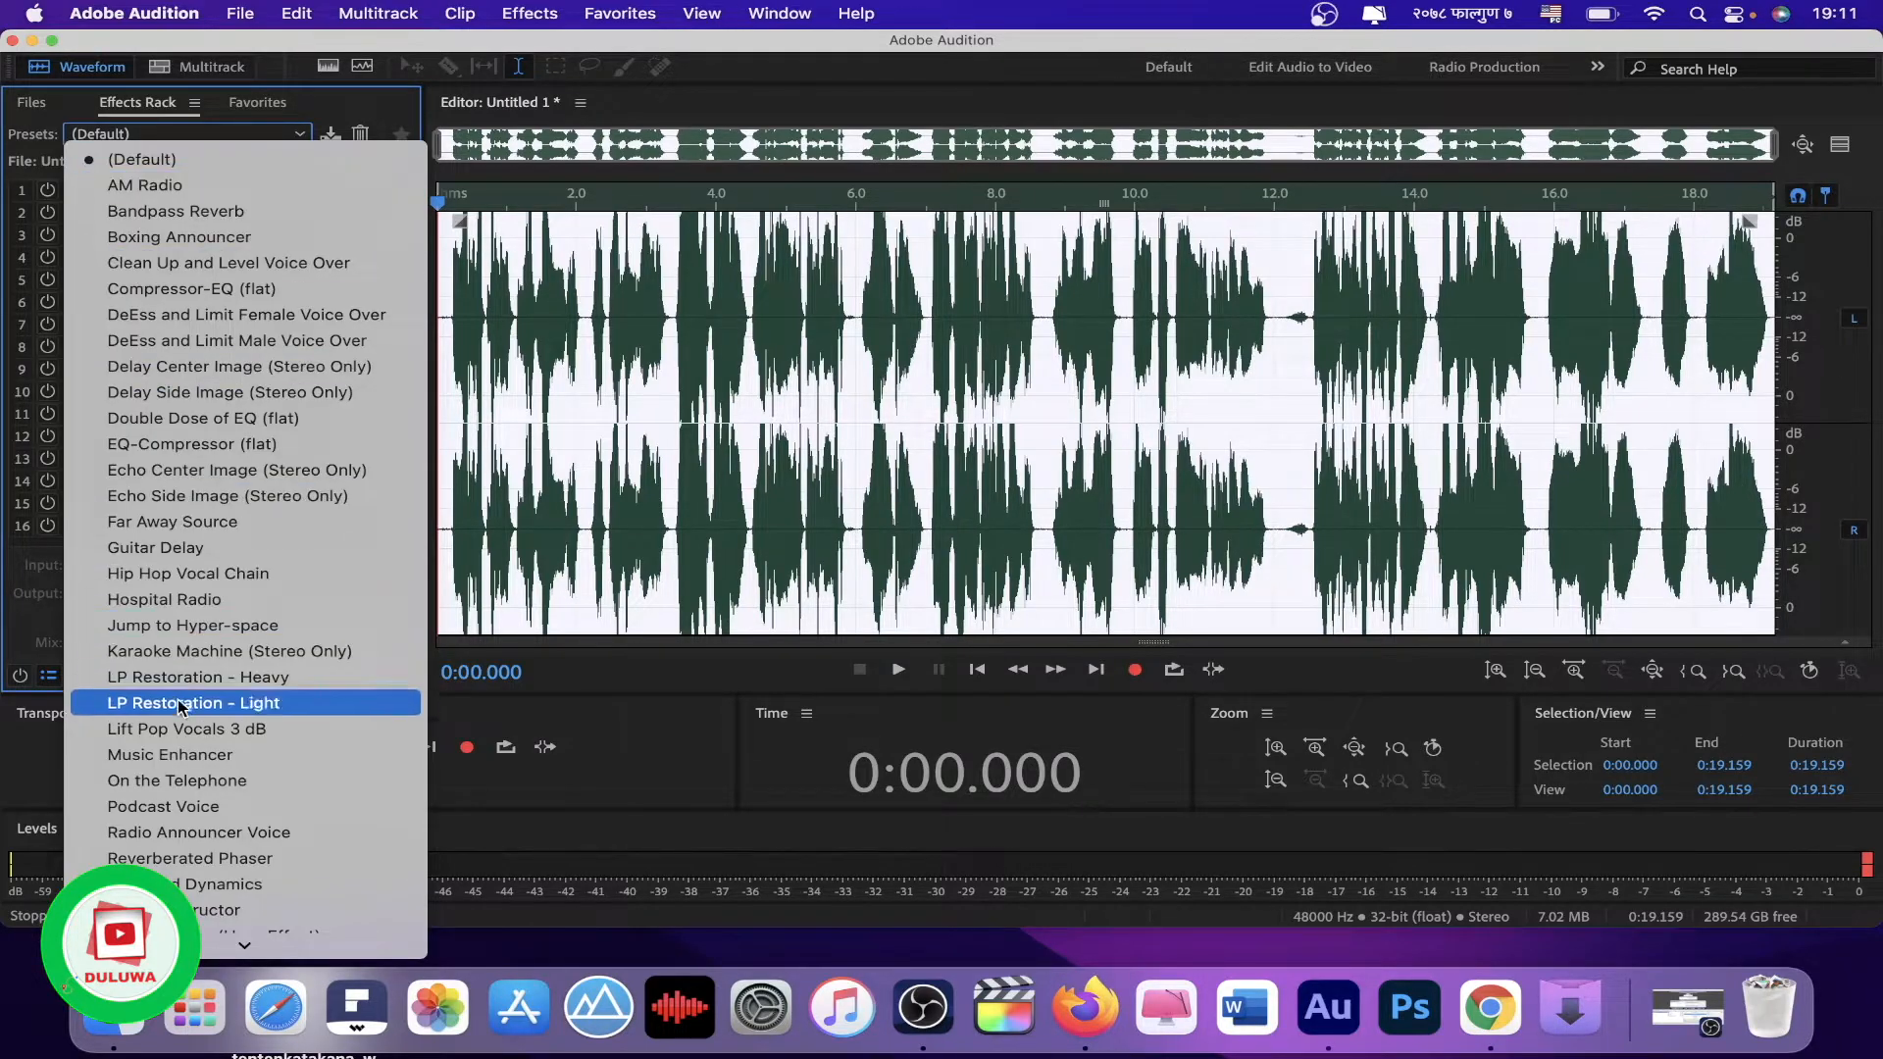
left_click(244, 845)
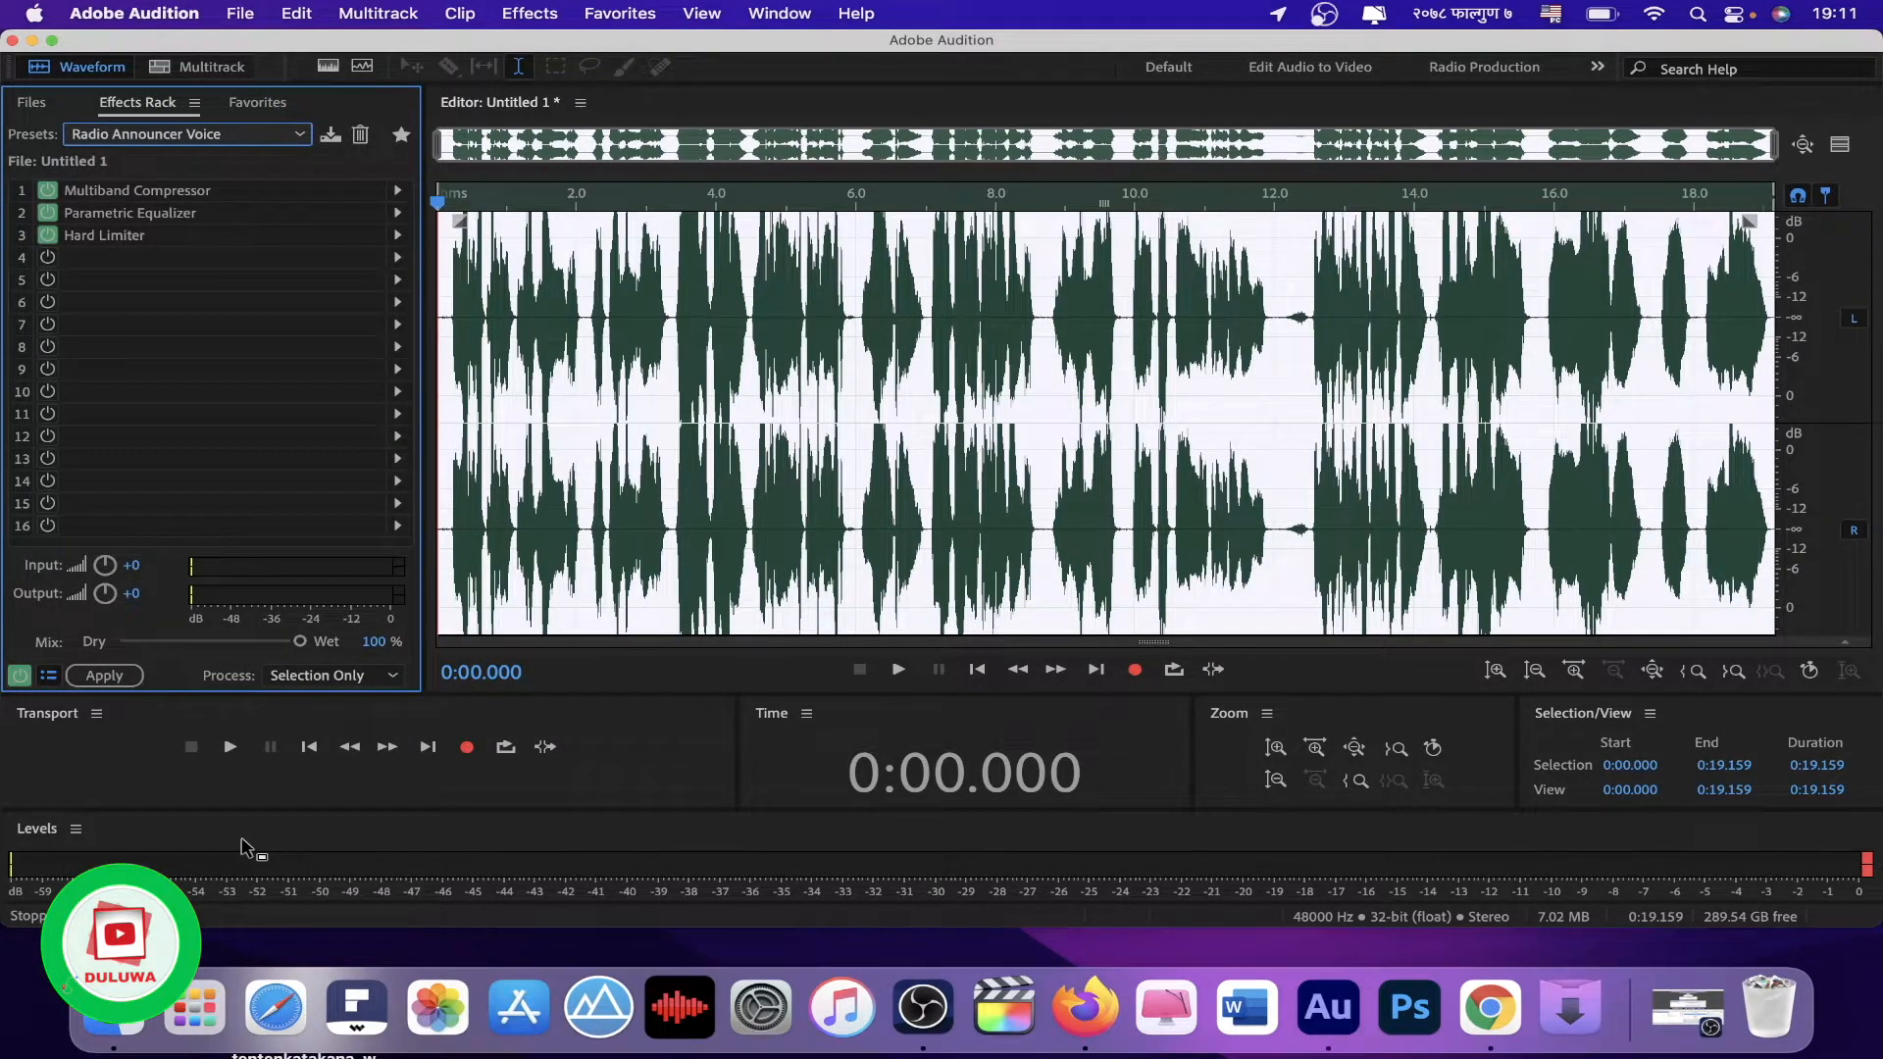
Step: Listen to the recording with the rack preset active, raising the system volume during playback
key("space")
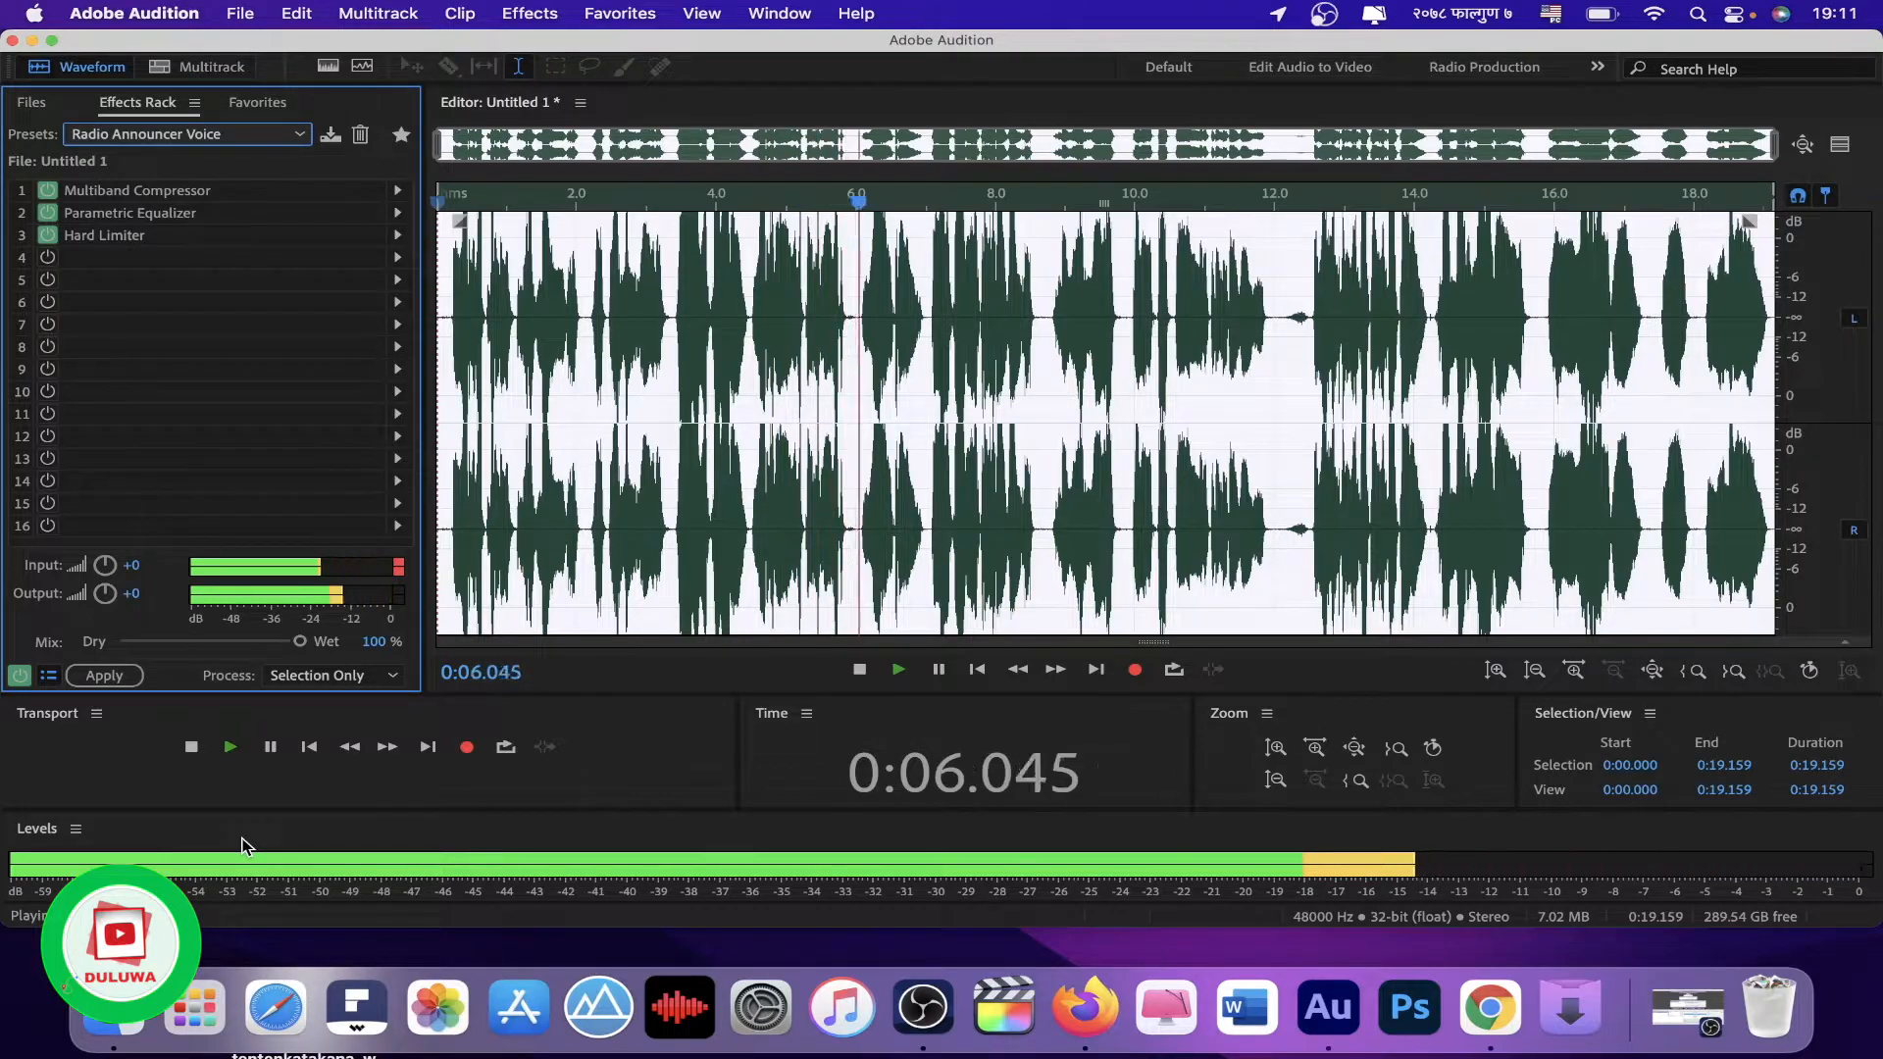
key("XF86AudioLowerVolume")
key("XF86AudioRaiseVolume")
key("XF86AudioRaiseVolume")
key("XF86AudioRaiseVolume")
key("XF86AudioRaiseVolume")
key("XF86AudioRaiseVolume")
key("XF86AudioRaiseVolume")
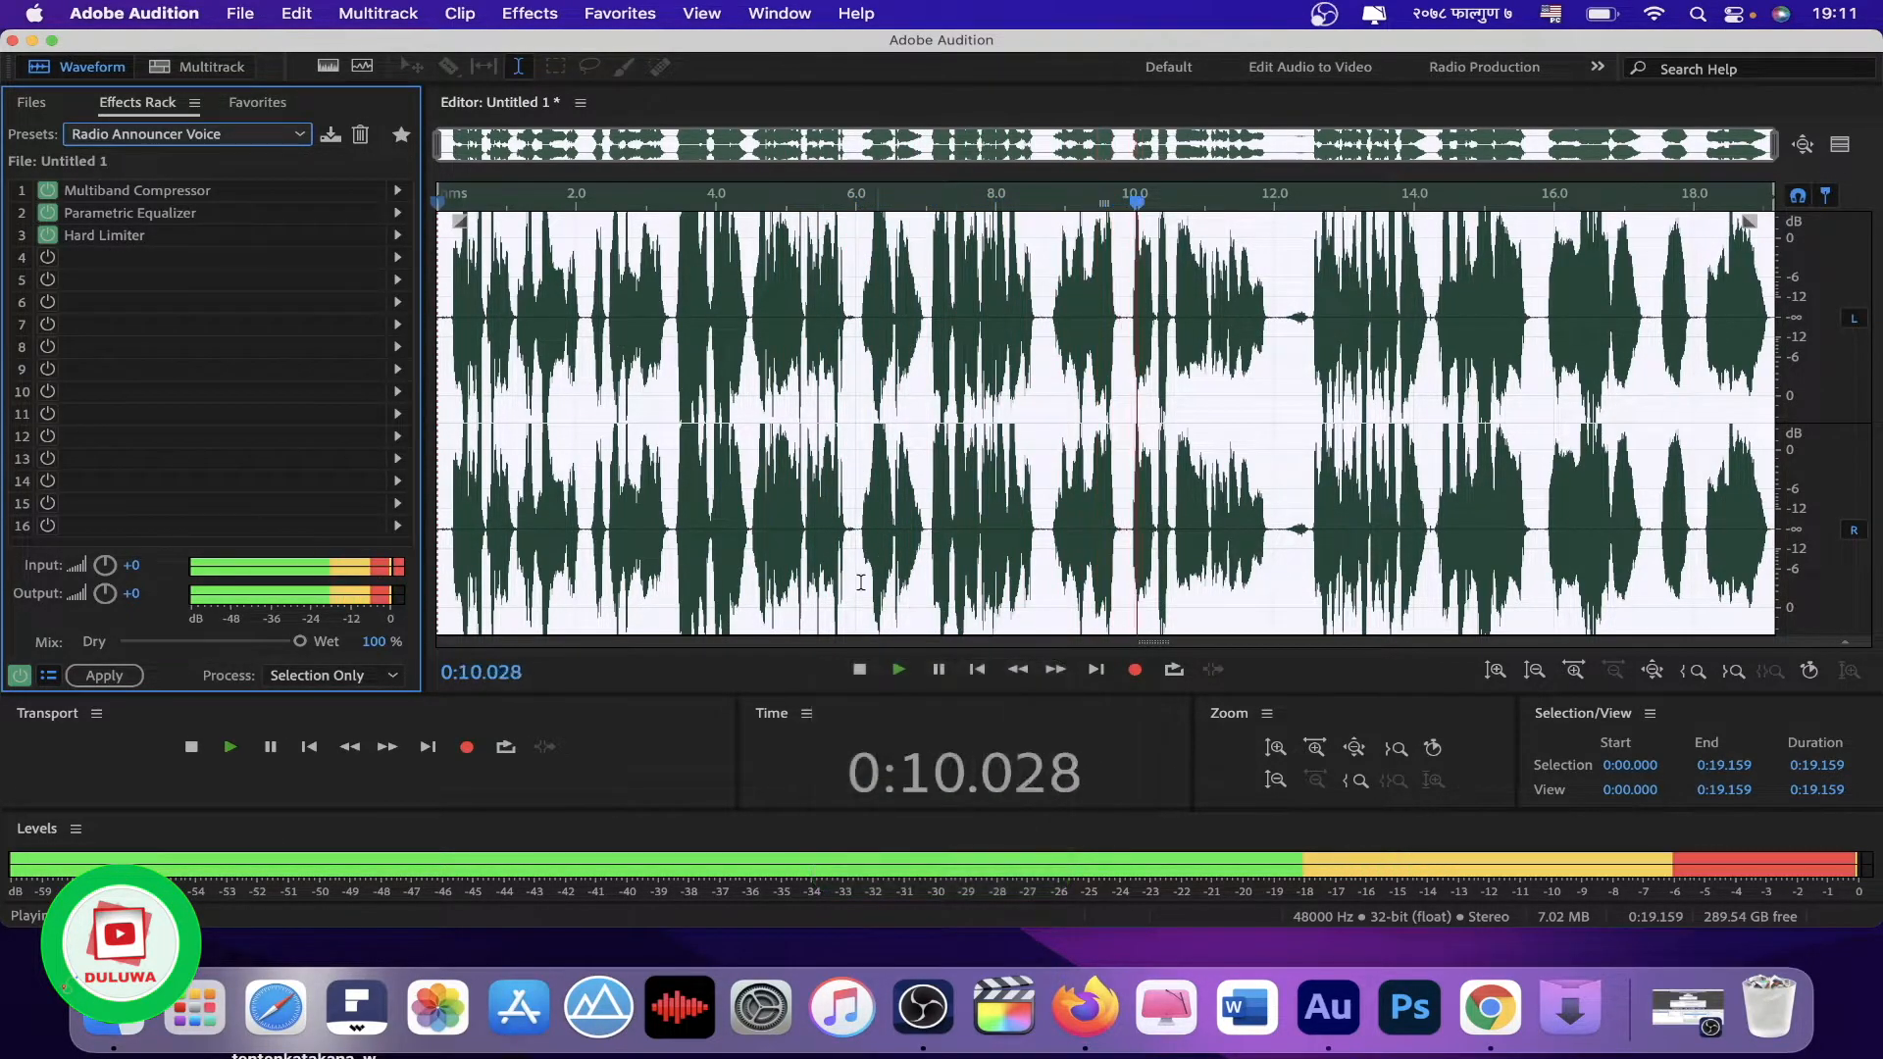
key("space")
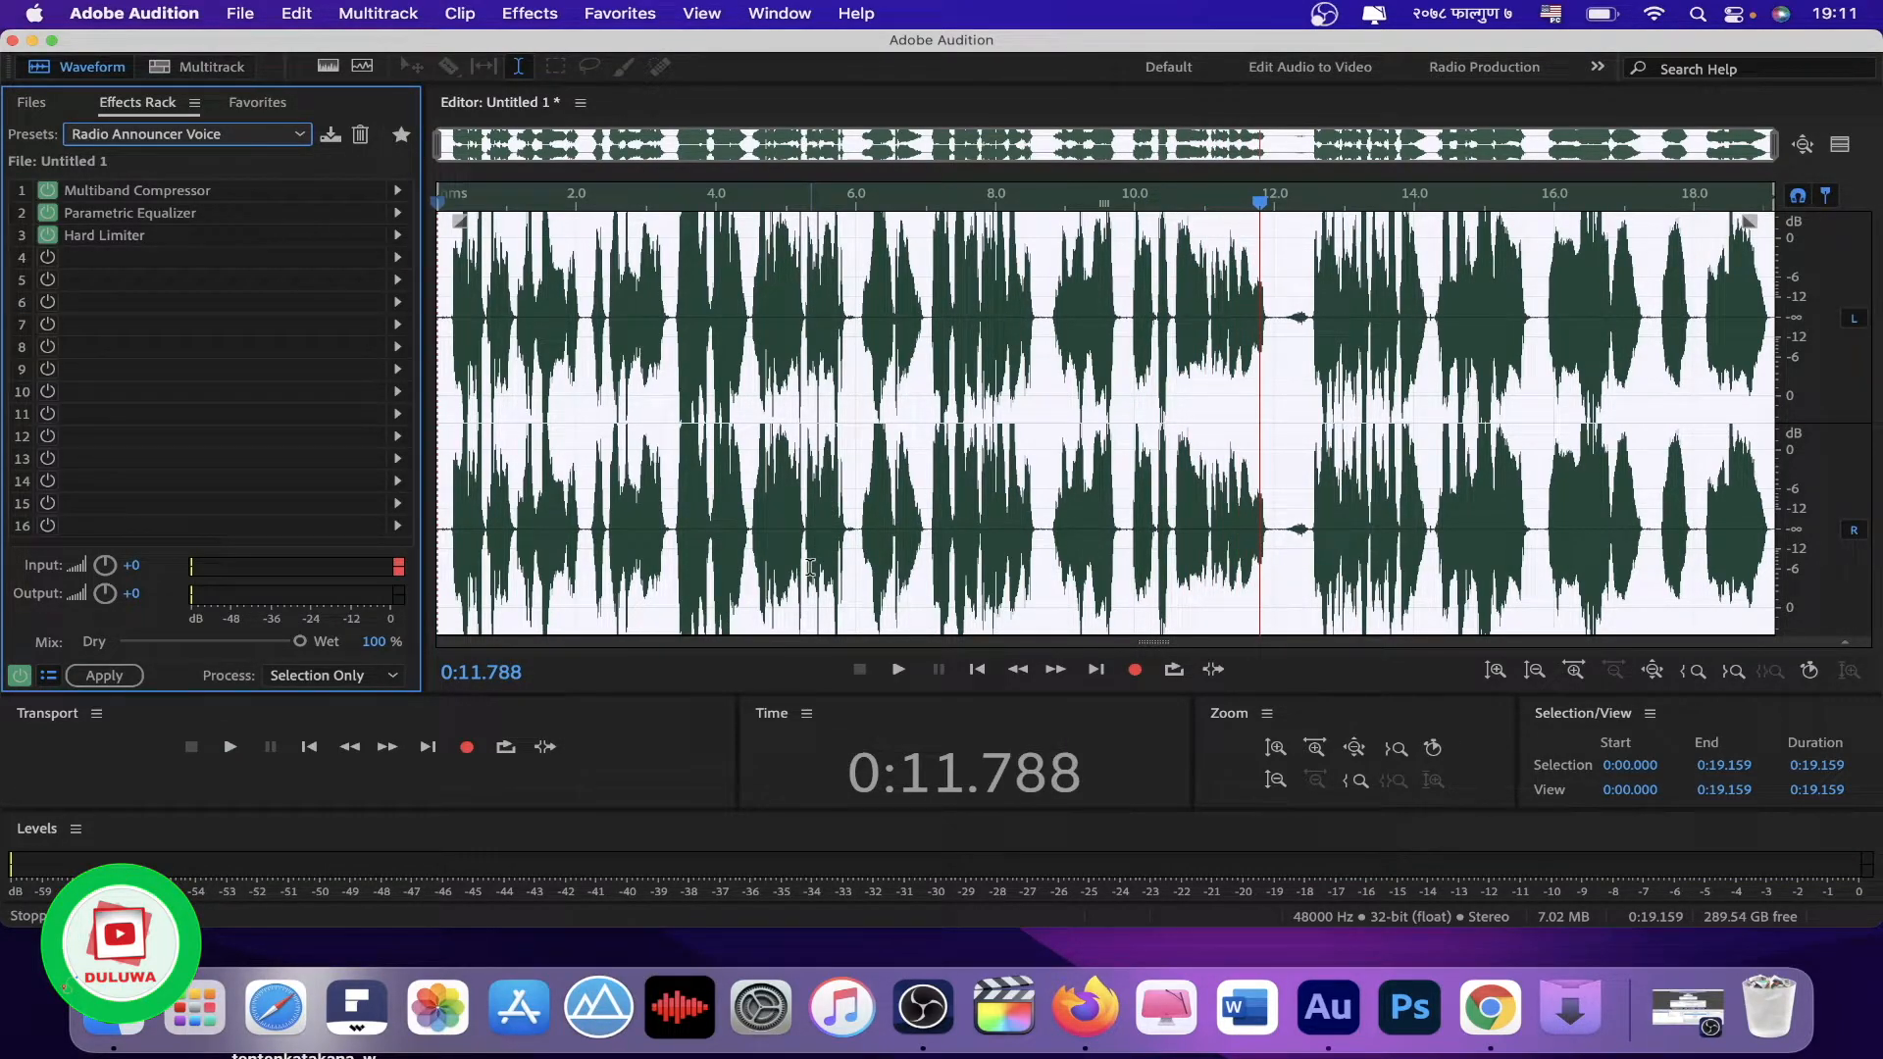
Step: Preview and apply the Echo effect with its custom settings to the entire recording
left_click(478, 368)
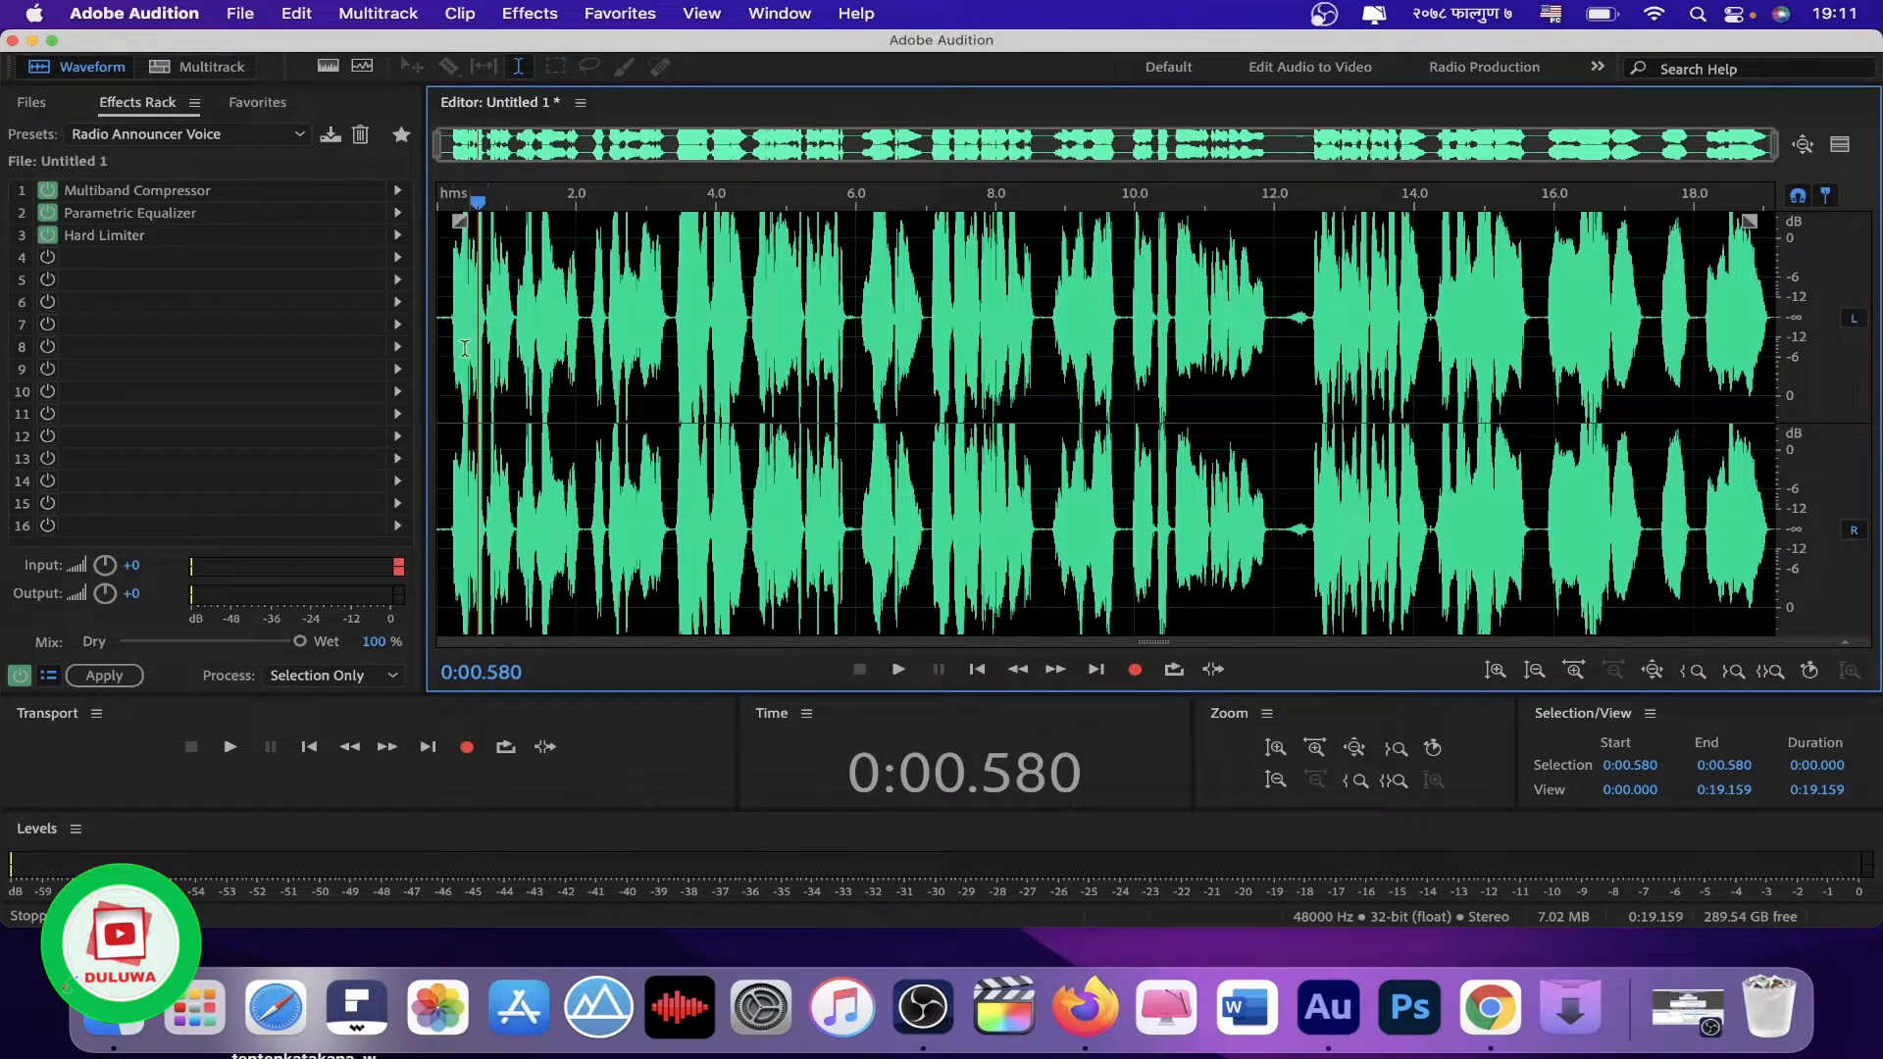
left_click(449, 316)
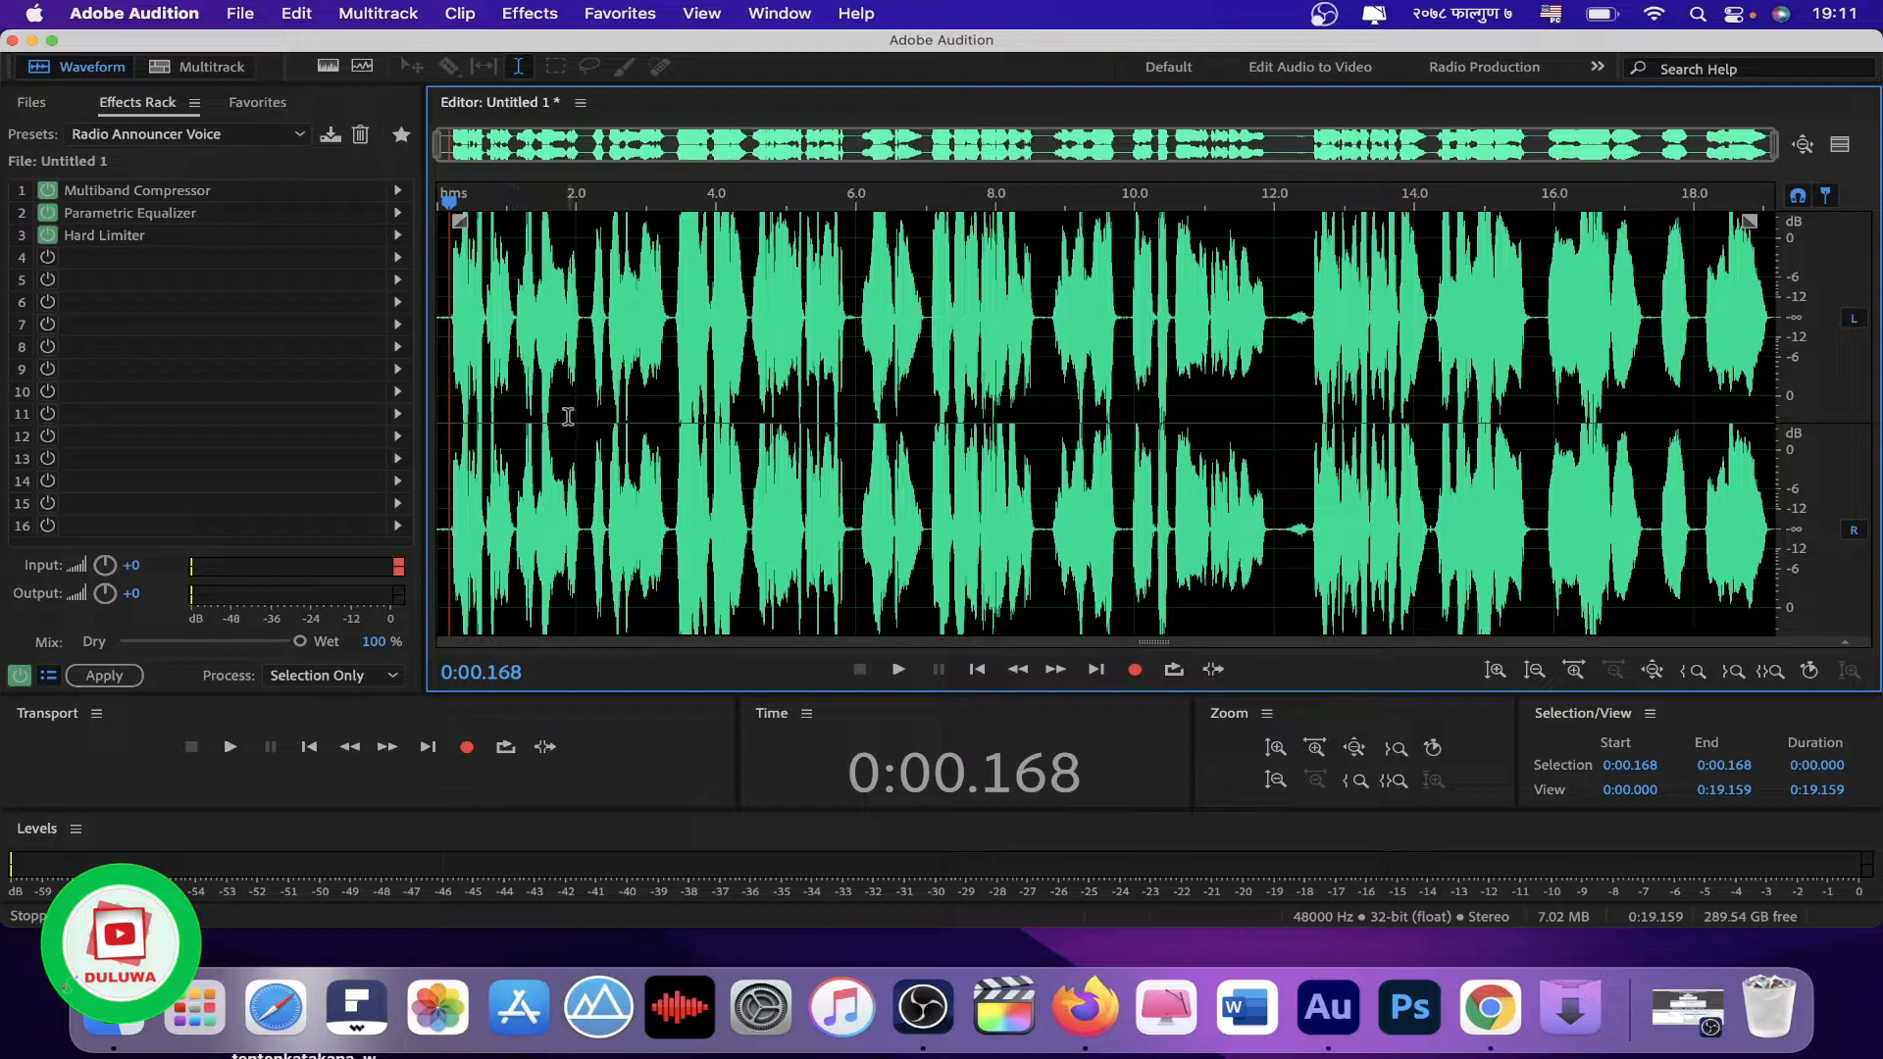
key("super+a")
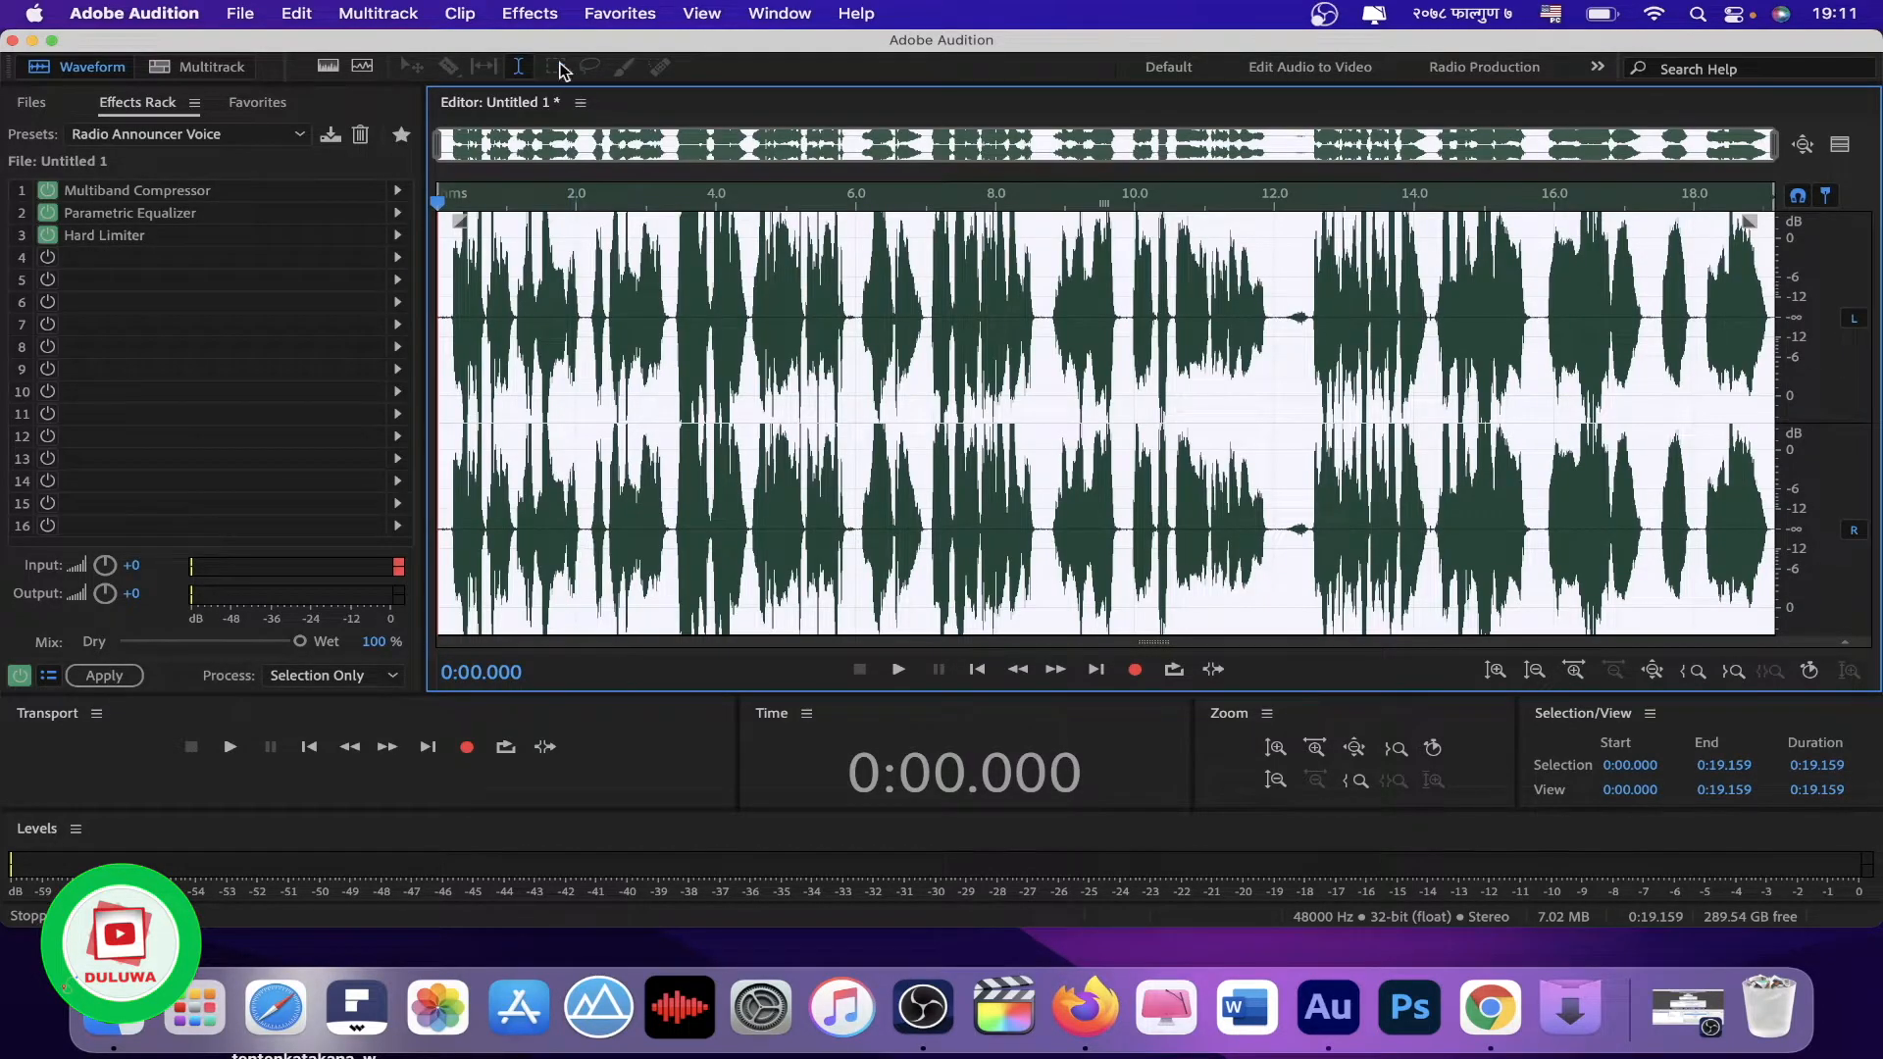
left_click(519, 13)
mouse_move(608, 398)
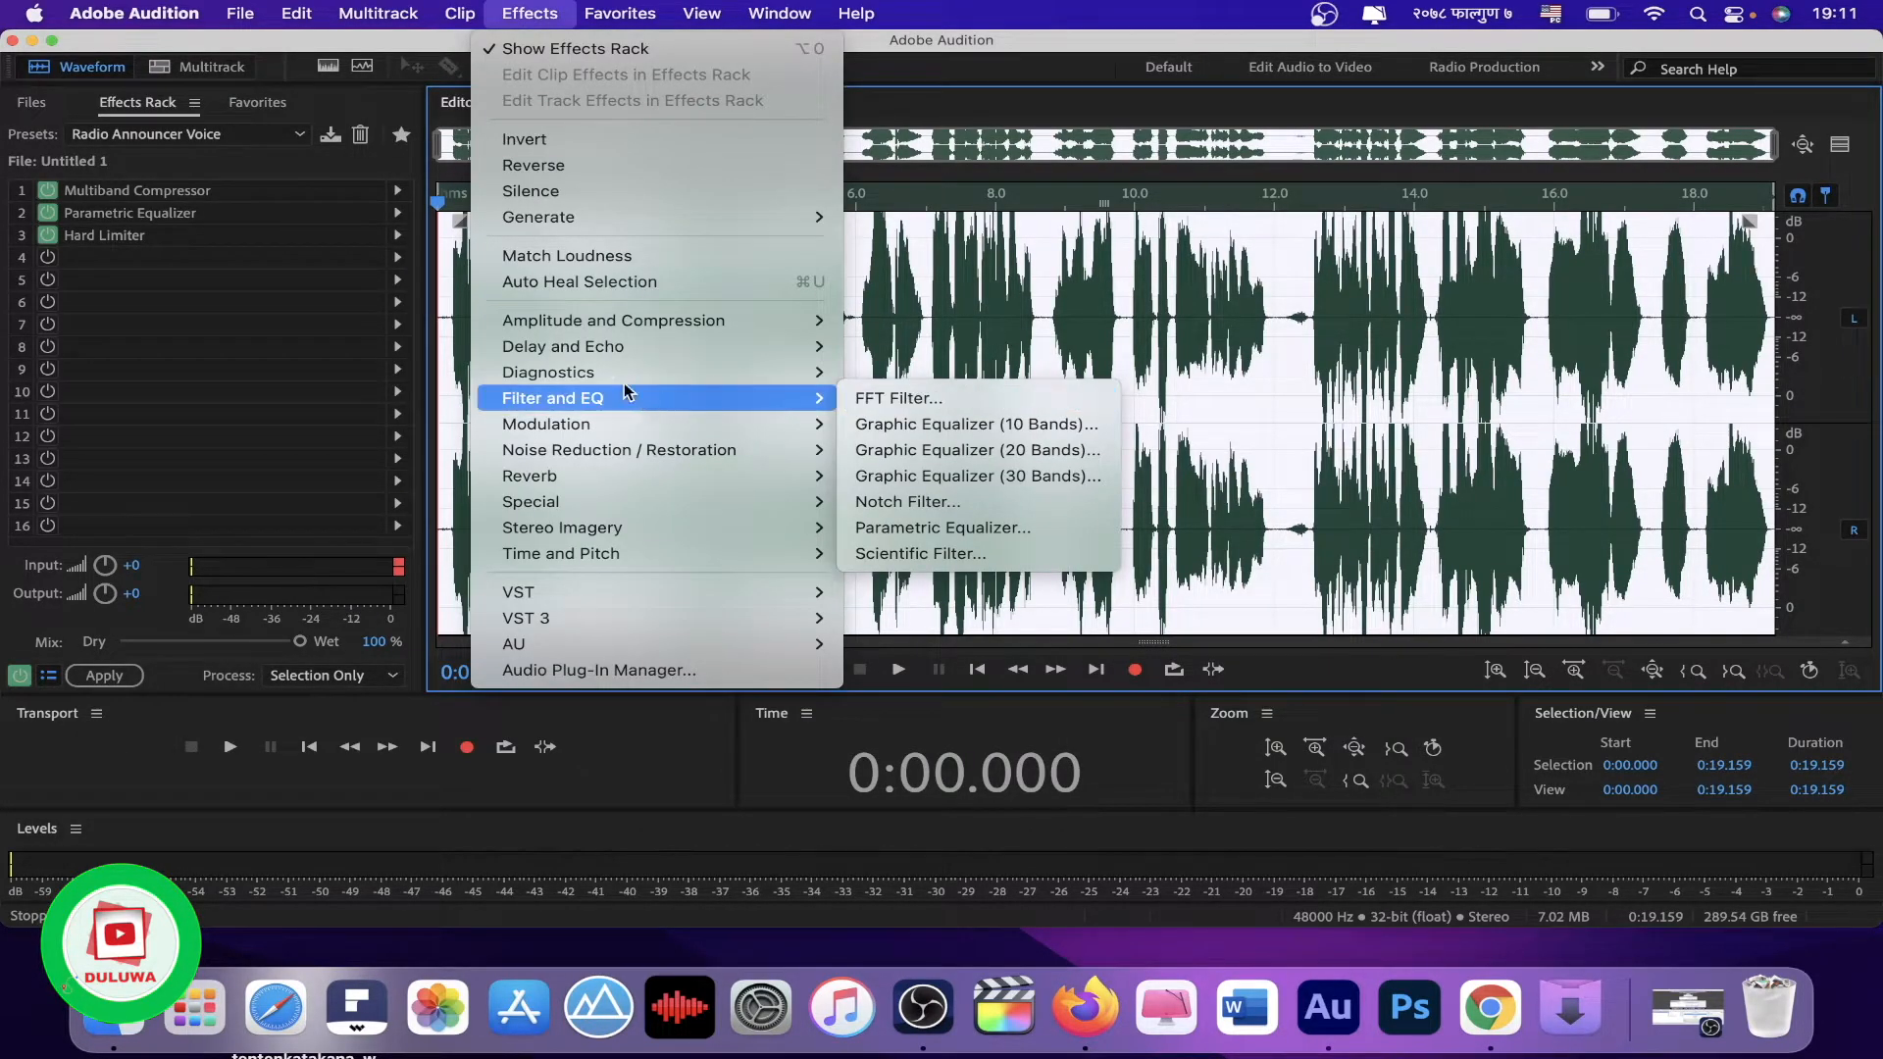
mouse_move(608, 346)
left_click(888, 398)
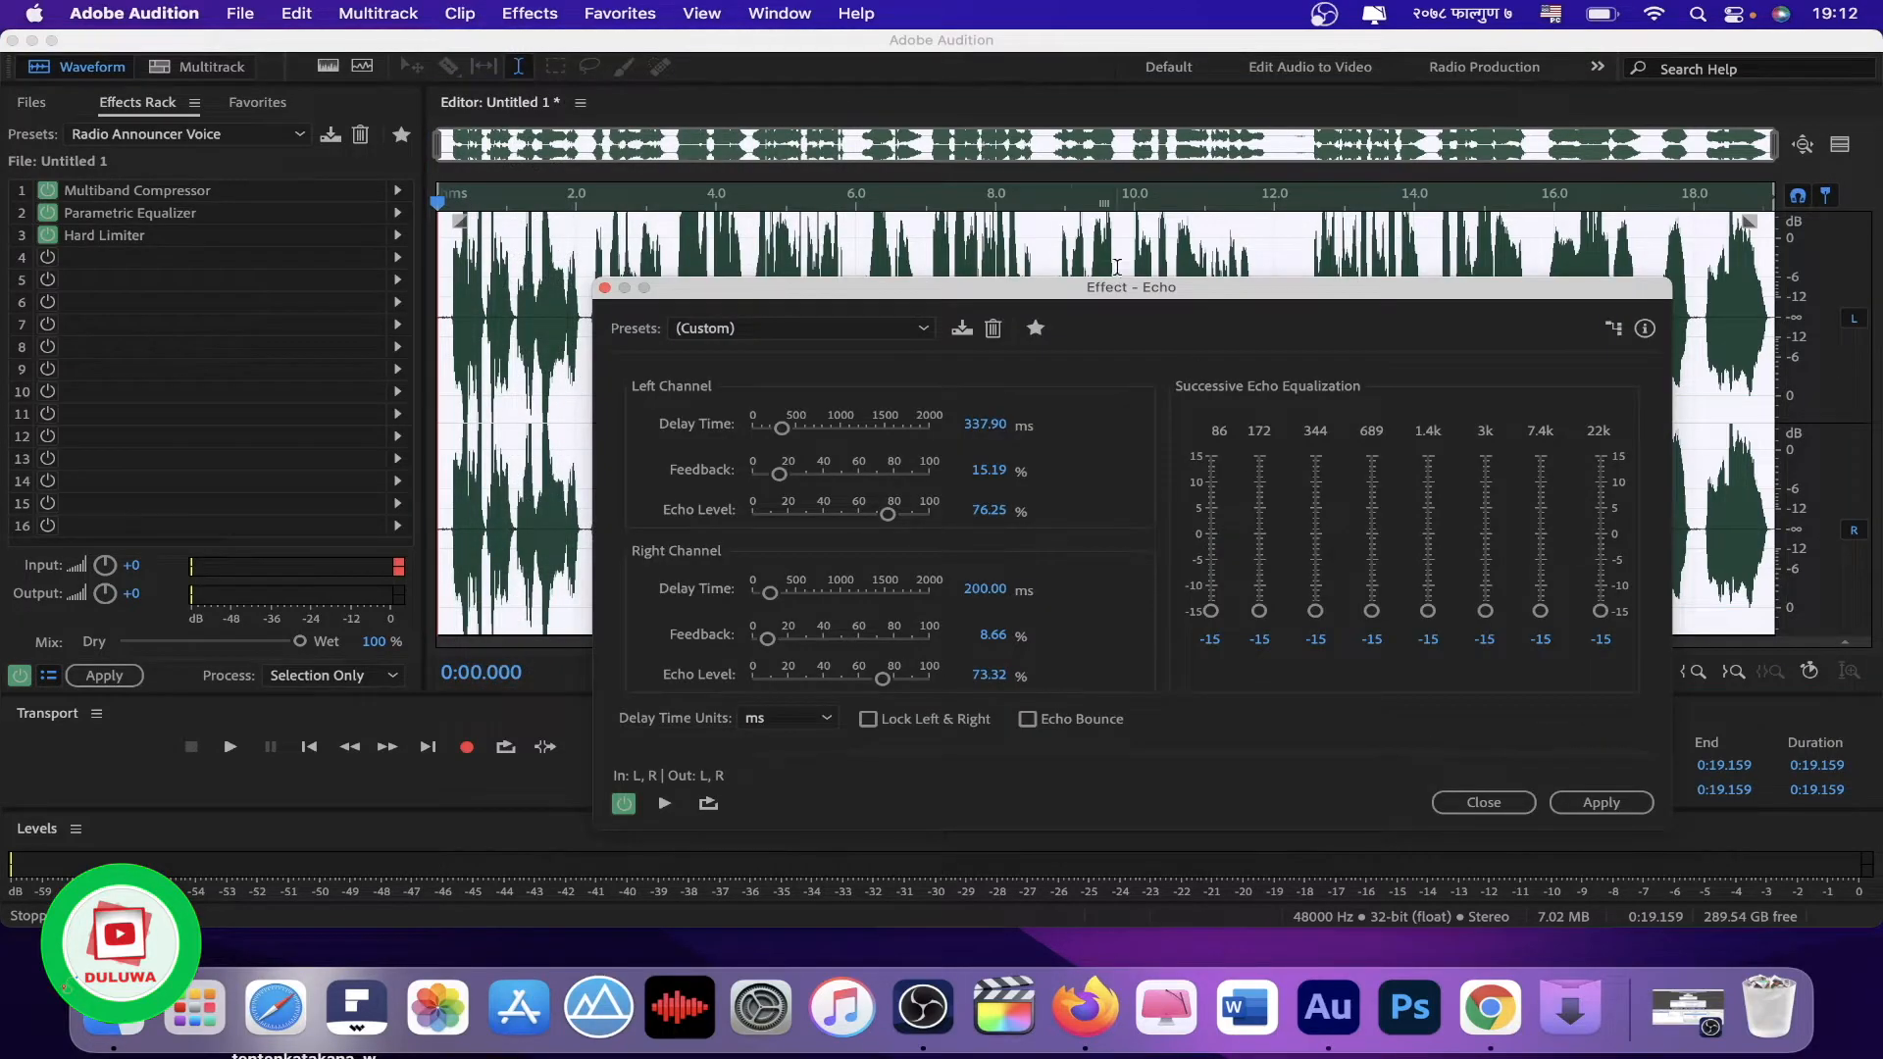
key("space")
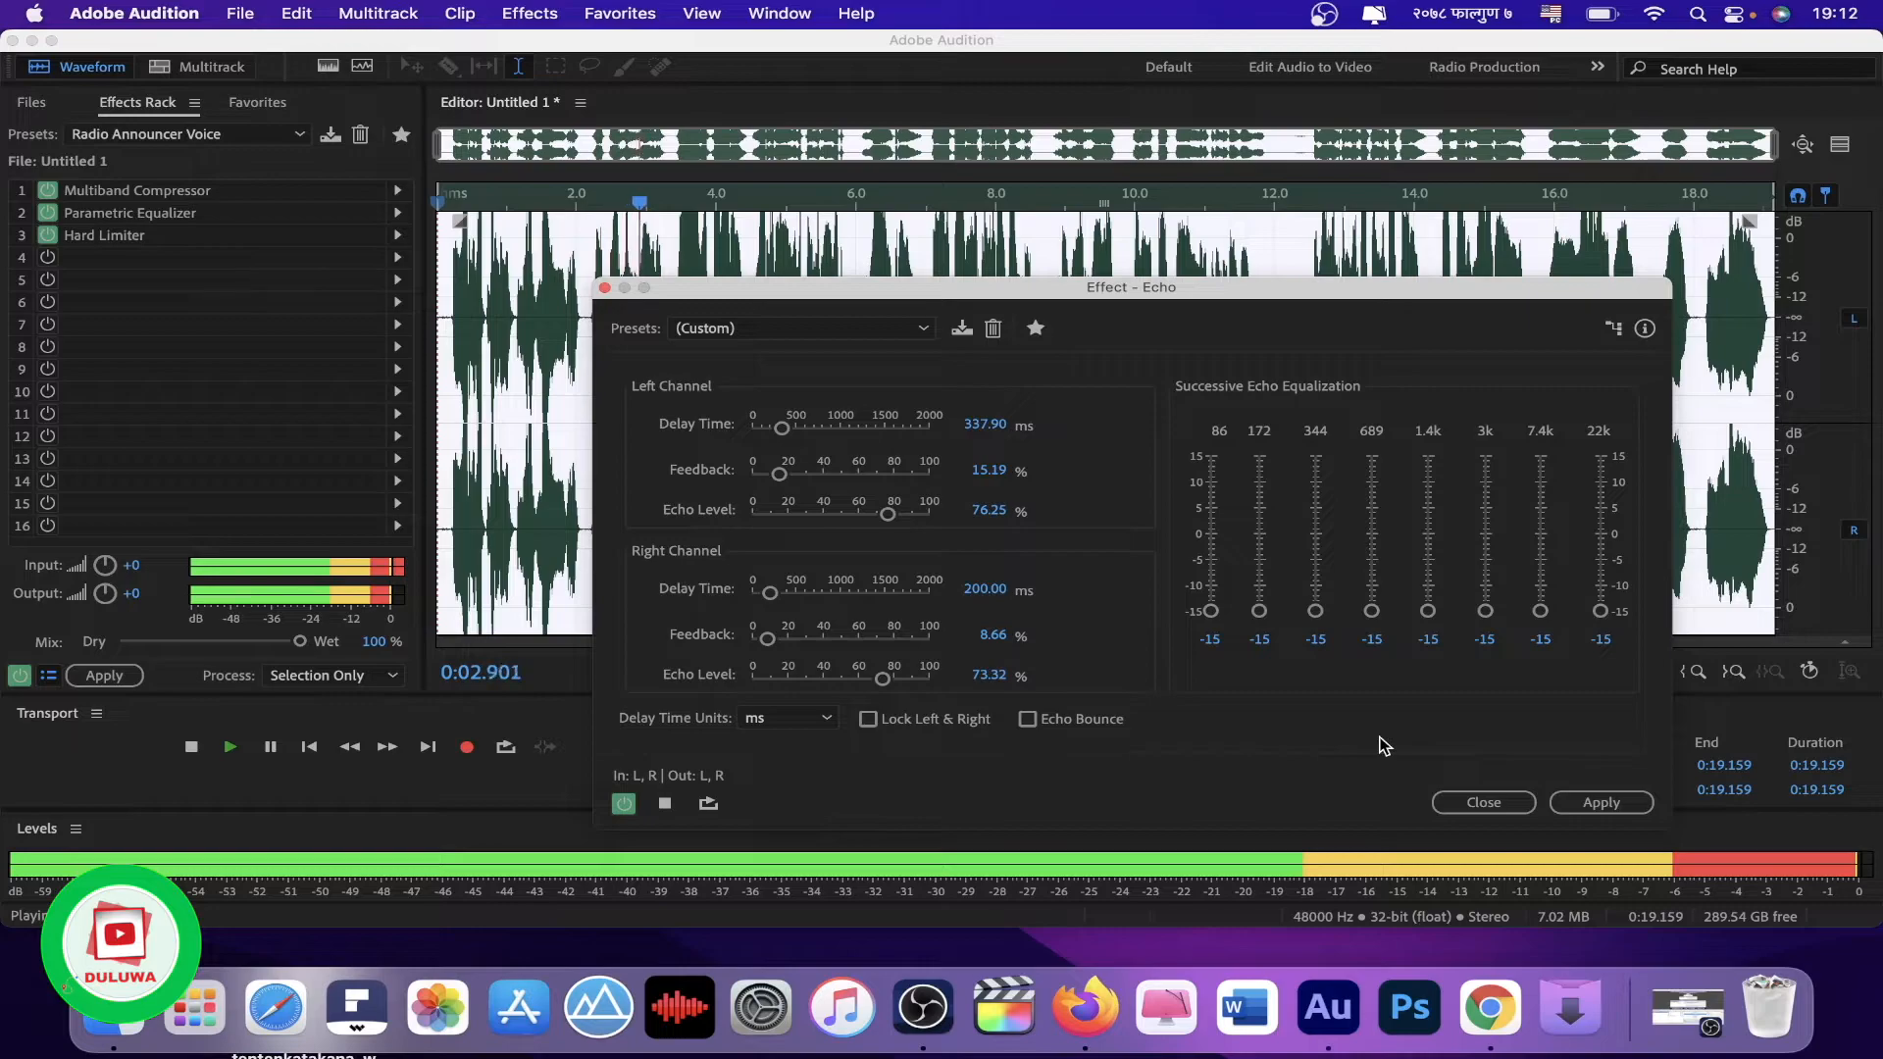
left_click(1610, 804)
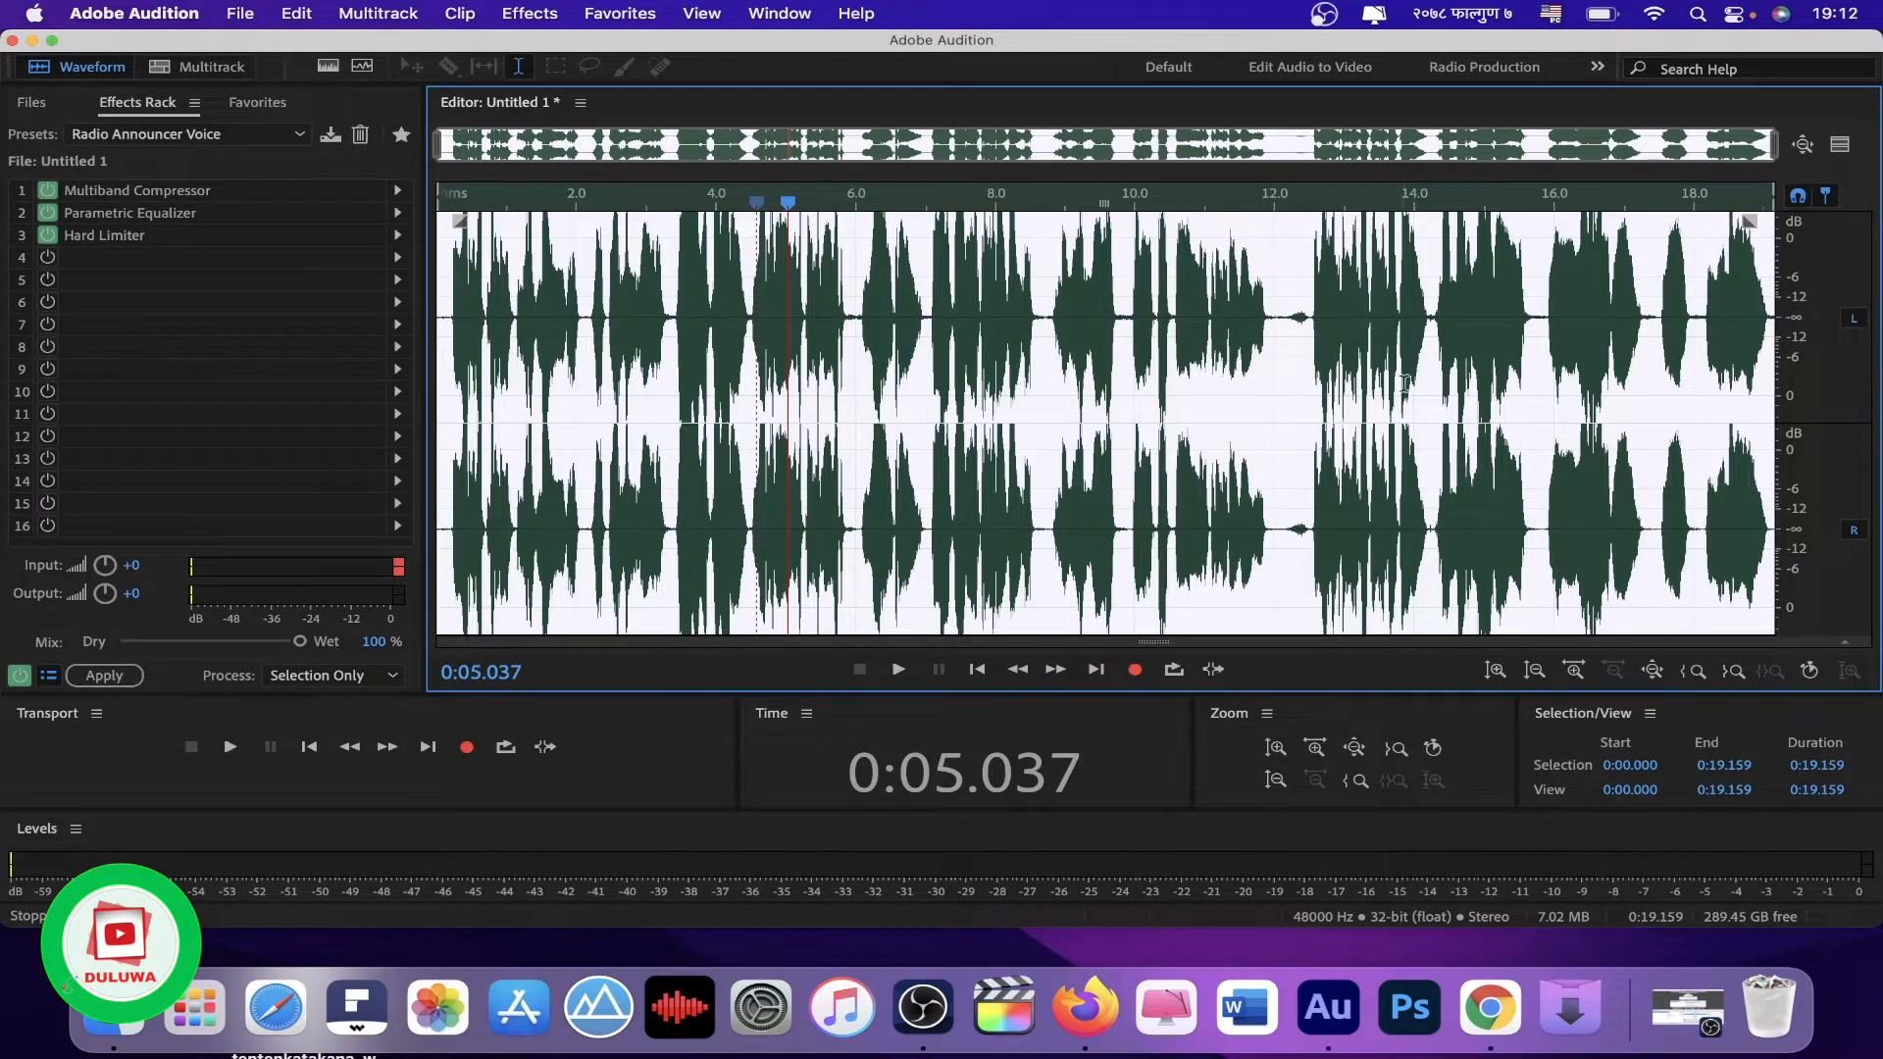
Step: Listen twice to the echoed recording, starting playback from about 13.2 s and from about 13.4 s
left_click(1360, 343)
key("space")
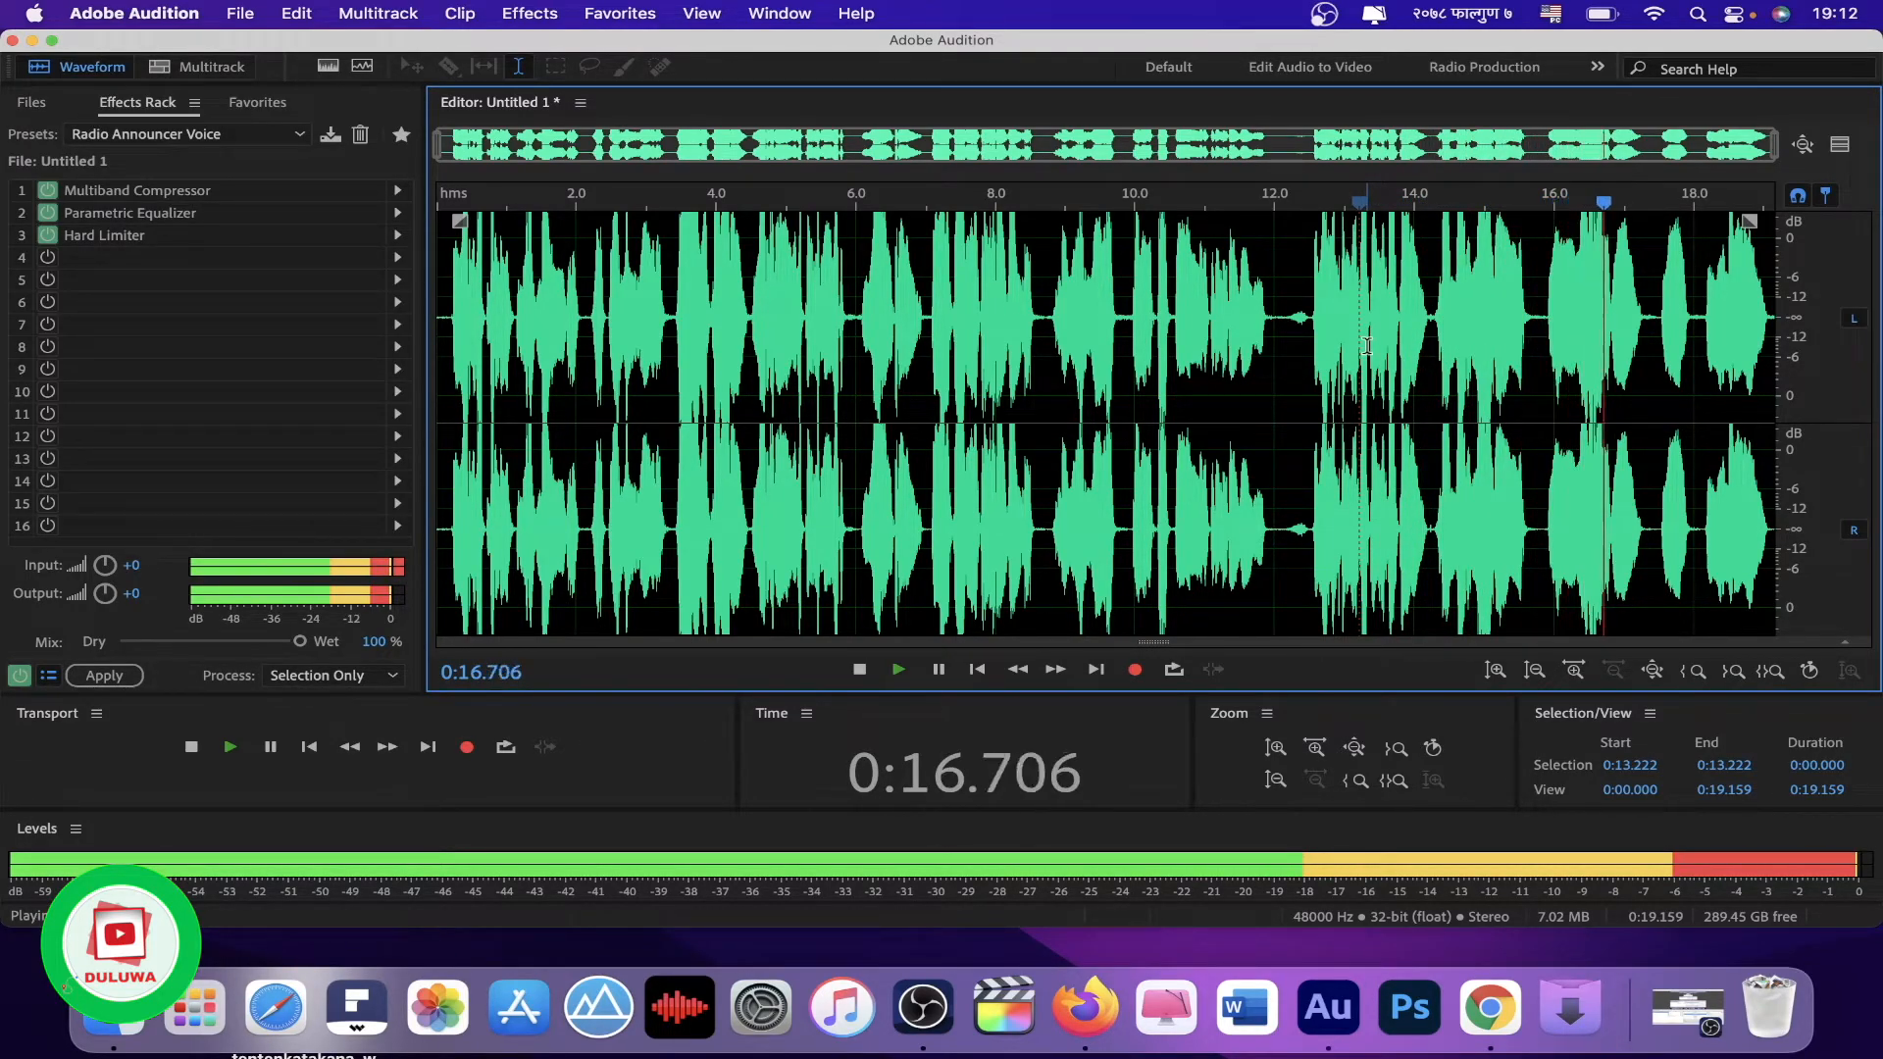
key("space")
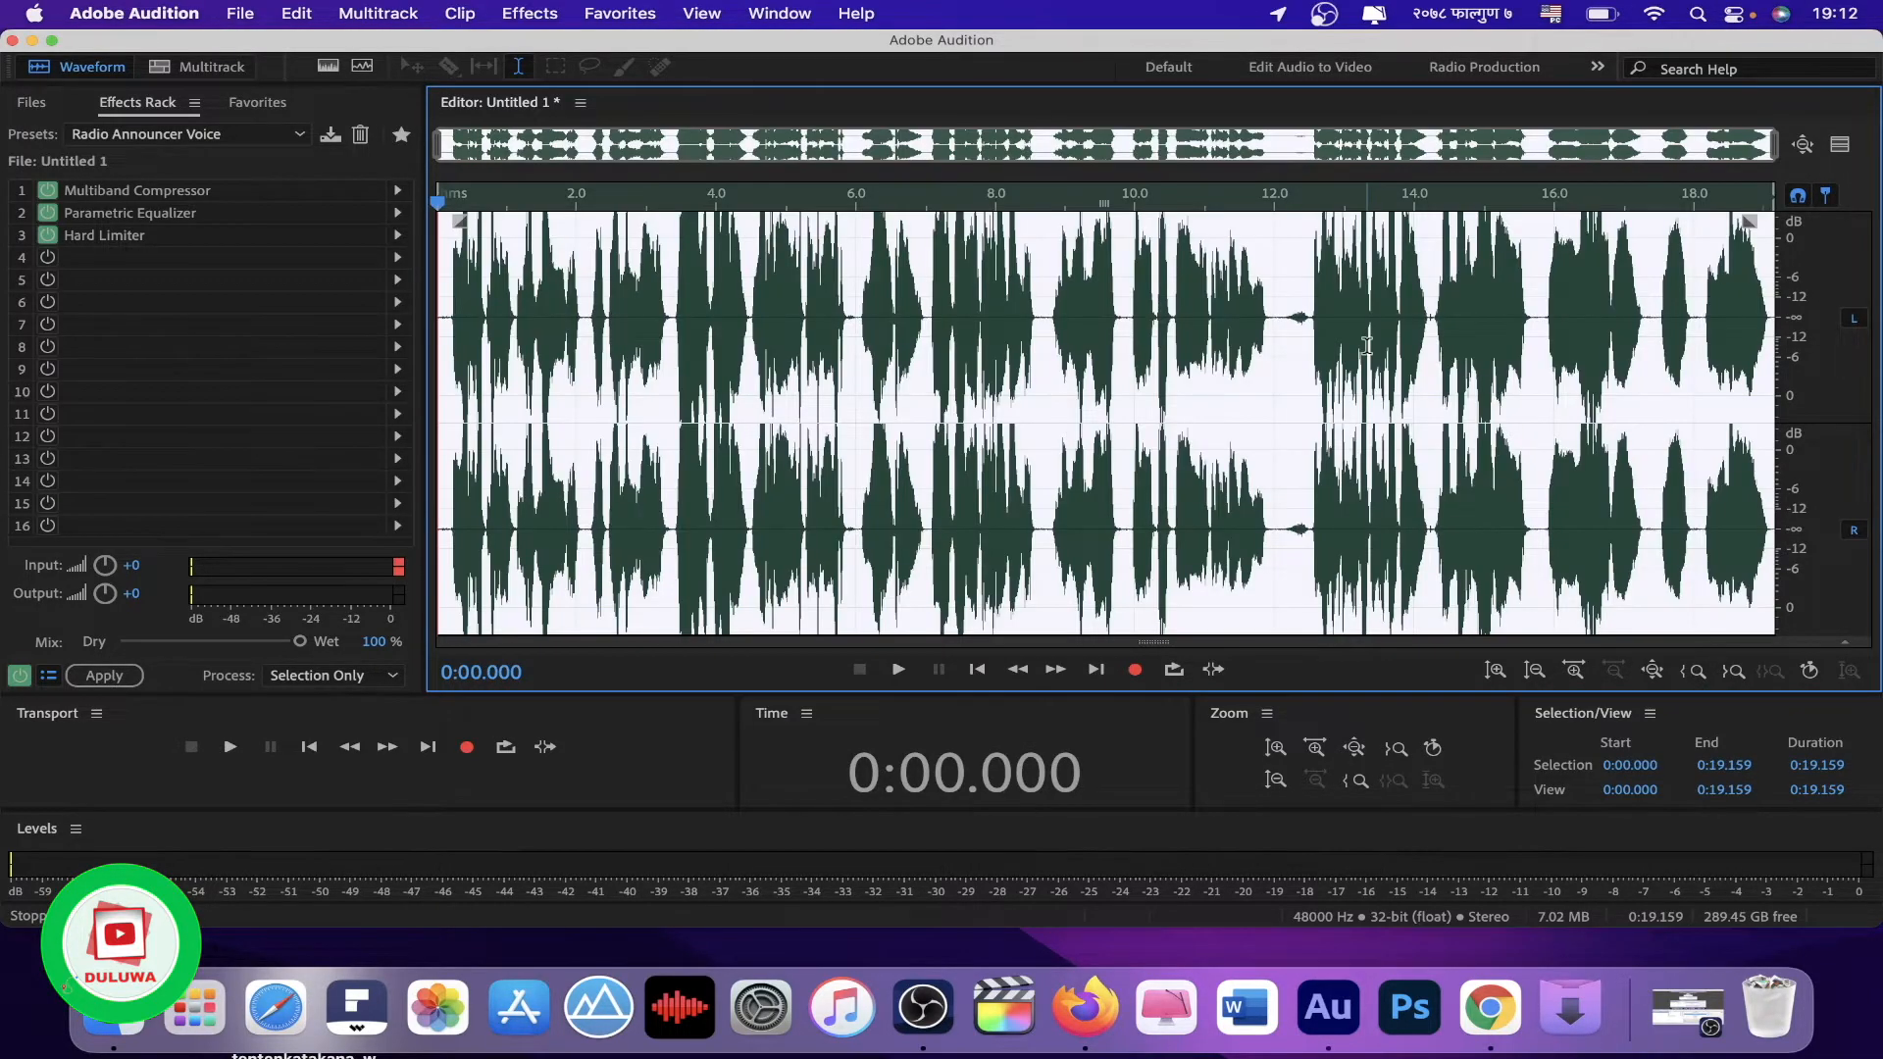
left_click(1374, 271)
key("space")
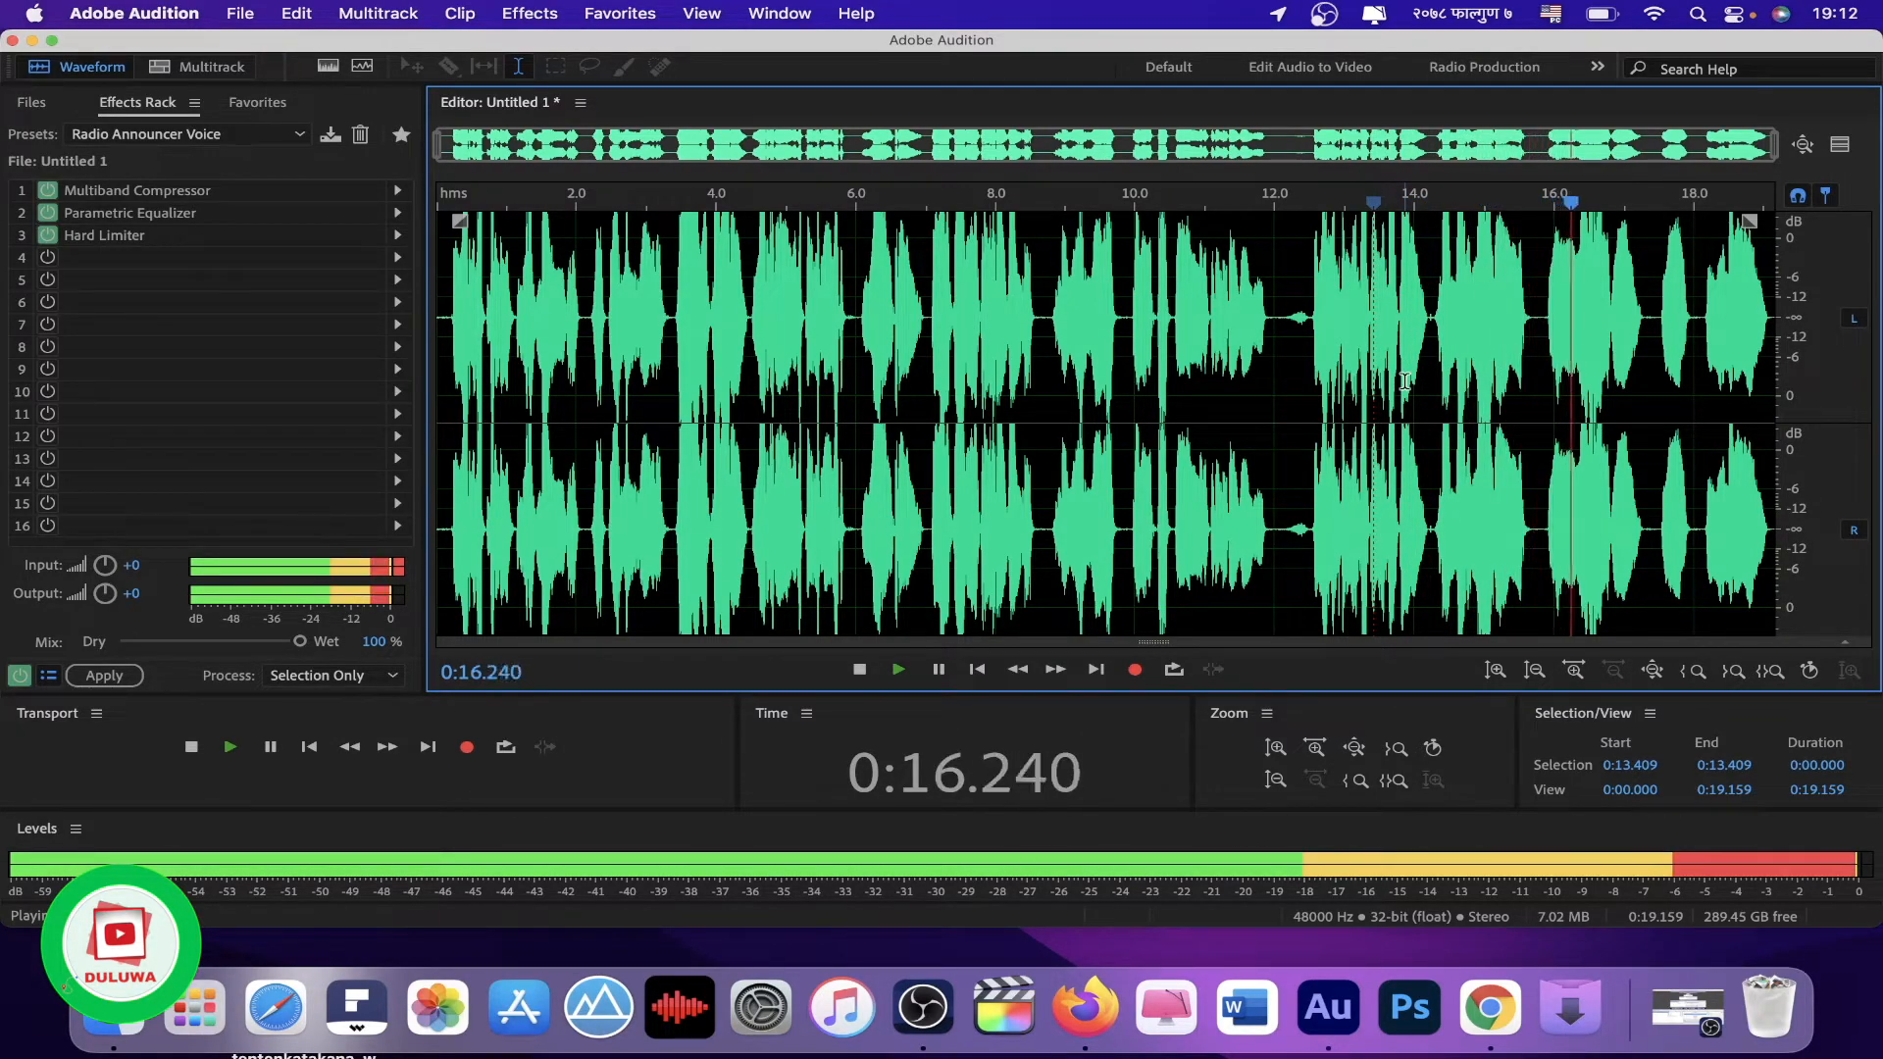
key("space")
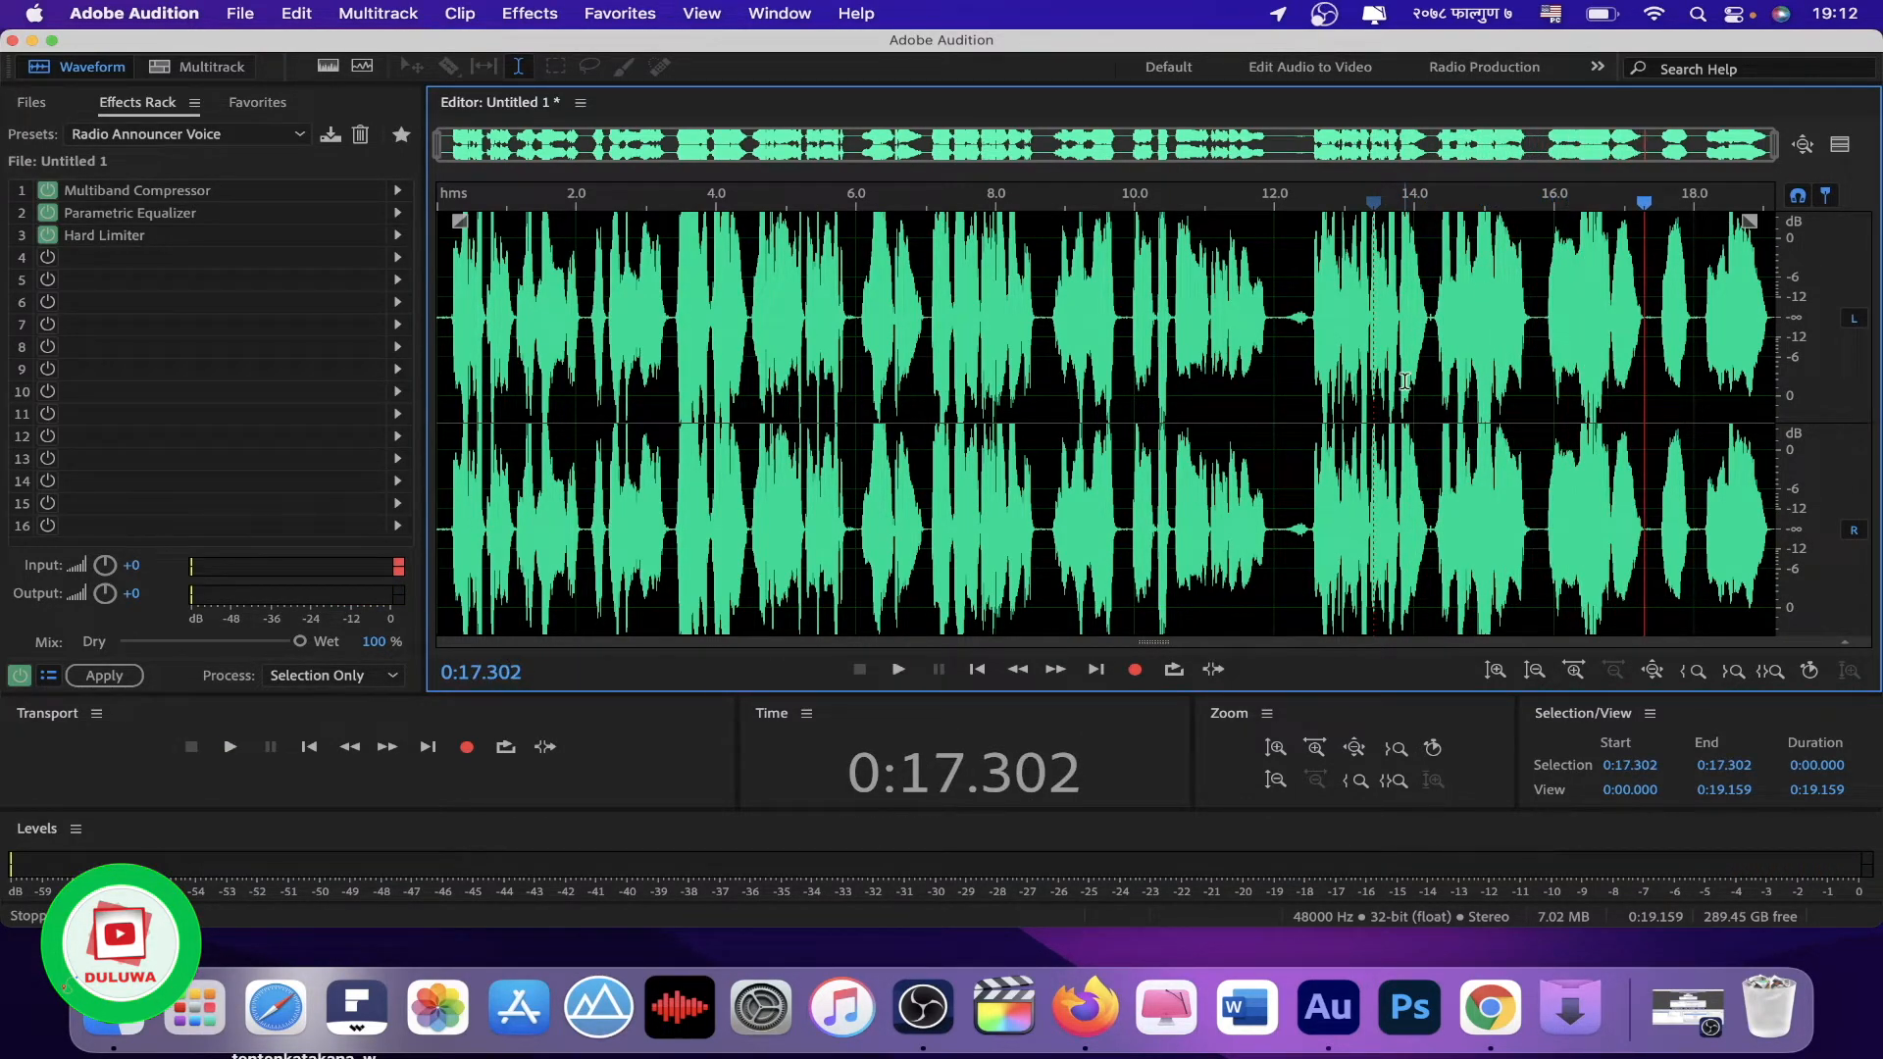
Step: Select the entire recording and apply the Single-band Compressor effect with its existing custom settings
key("super+a")
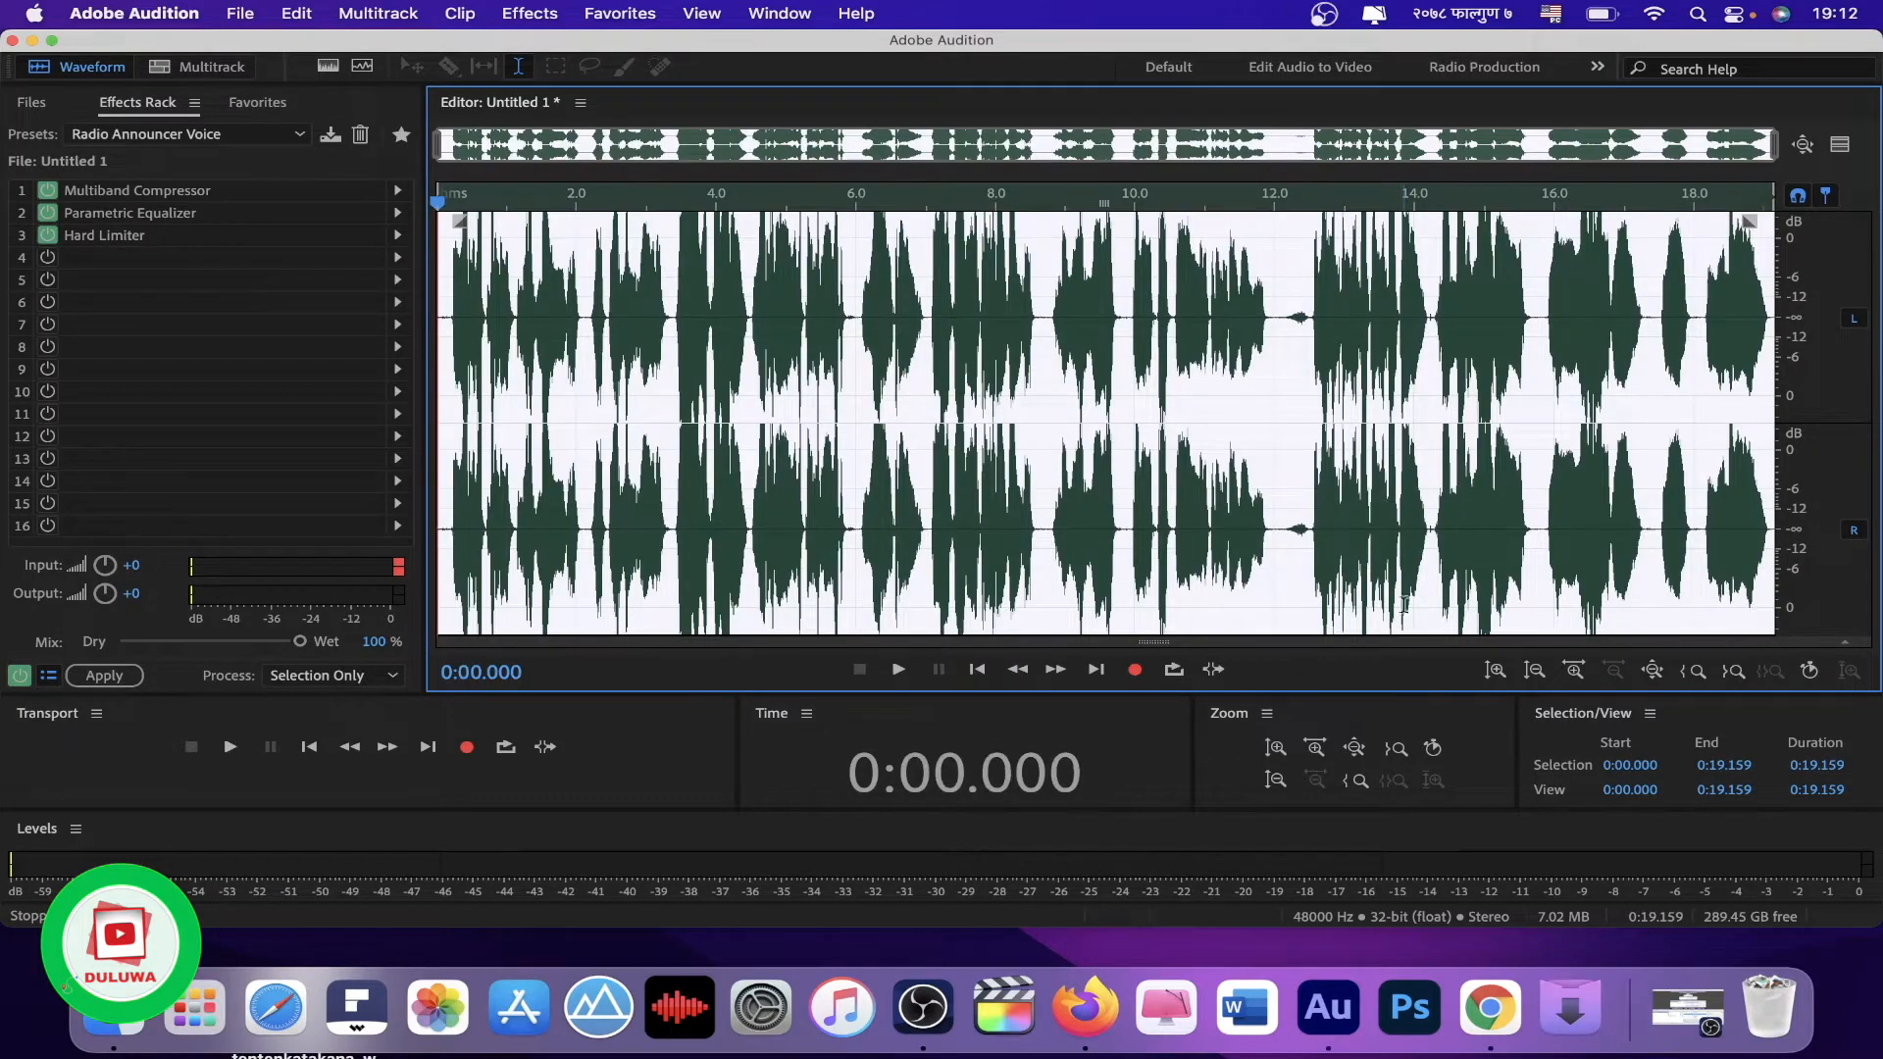
left_click(530, 13)
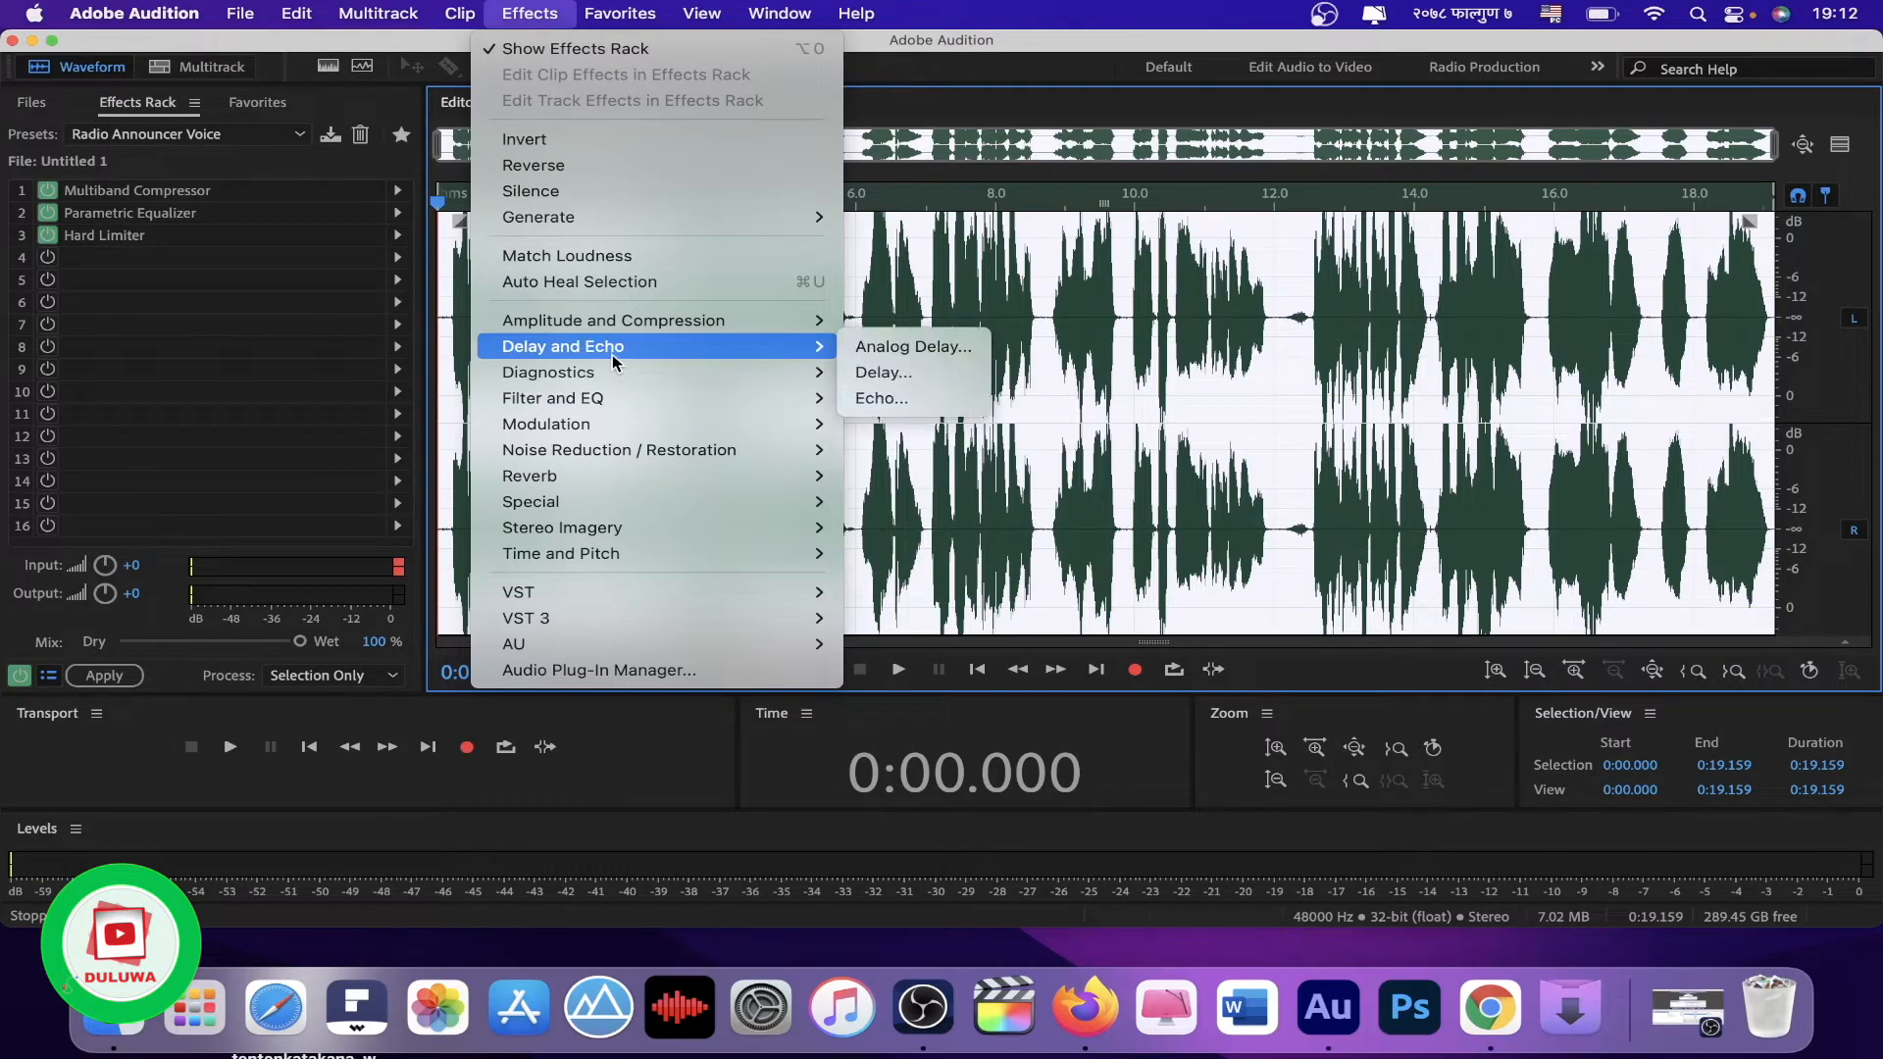
mouse_move(633, 326)
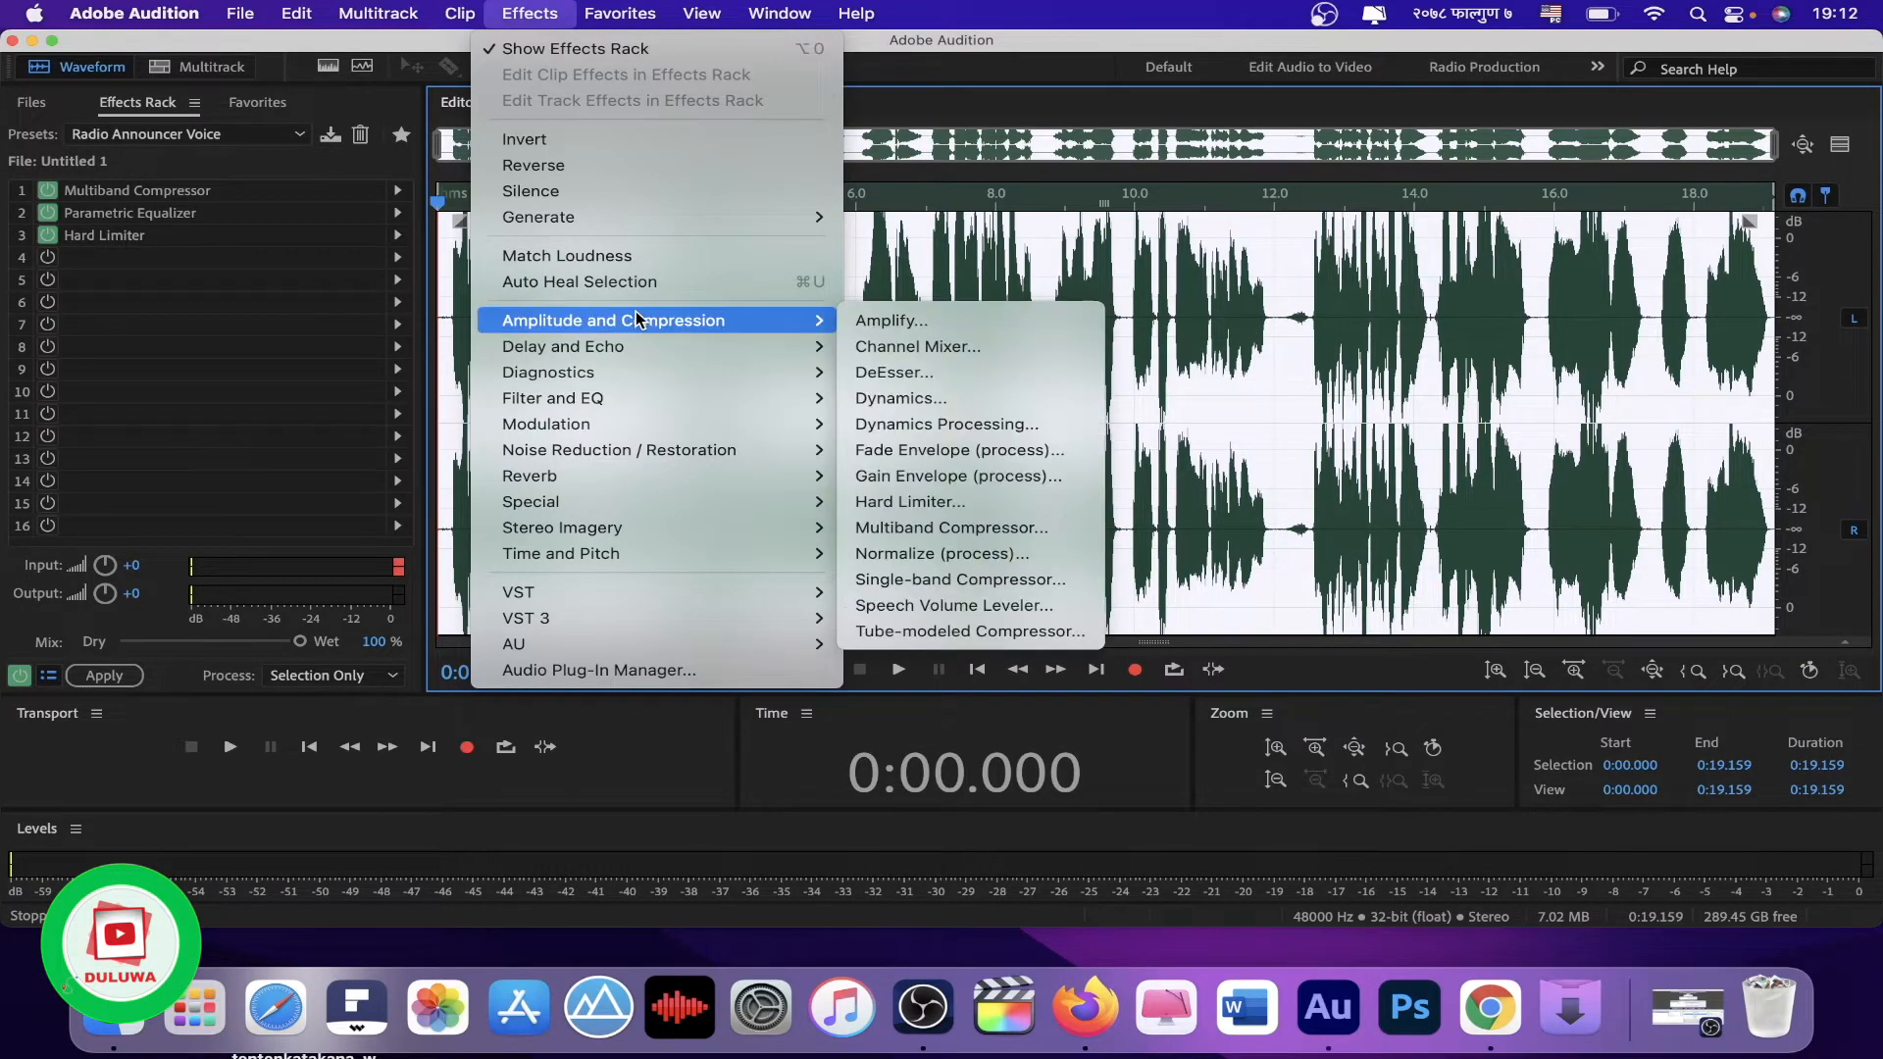
left_click(950, 580)
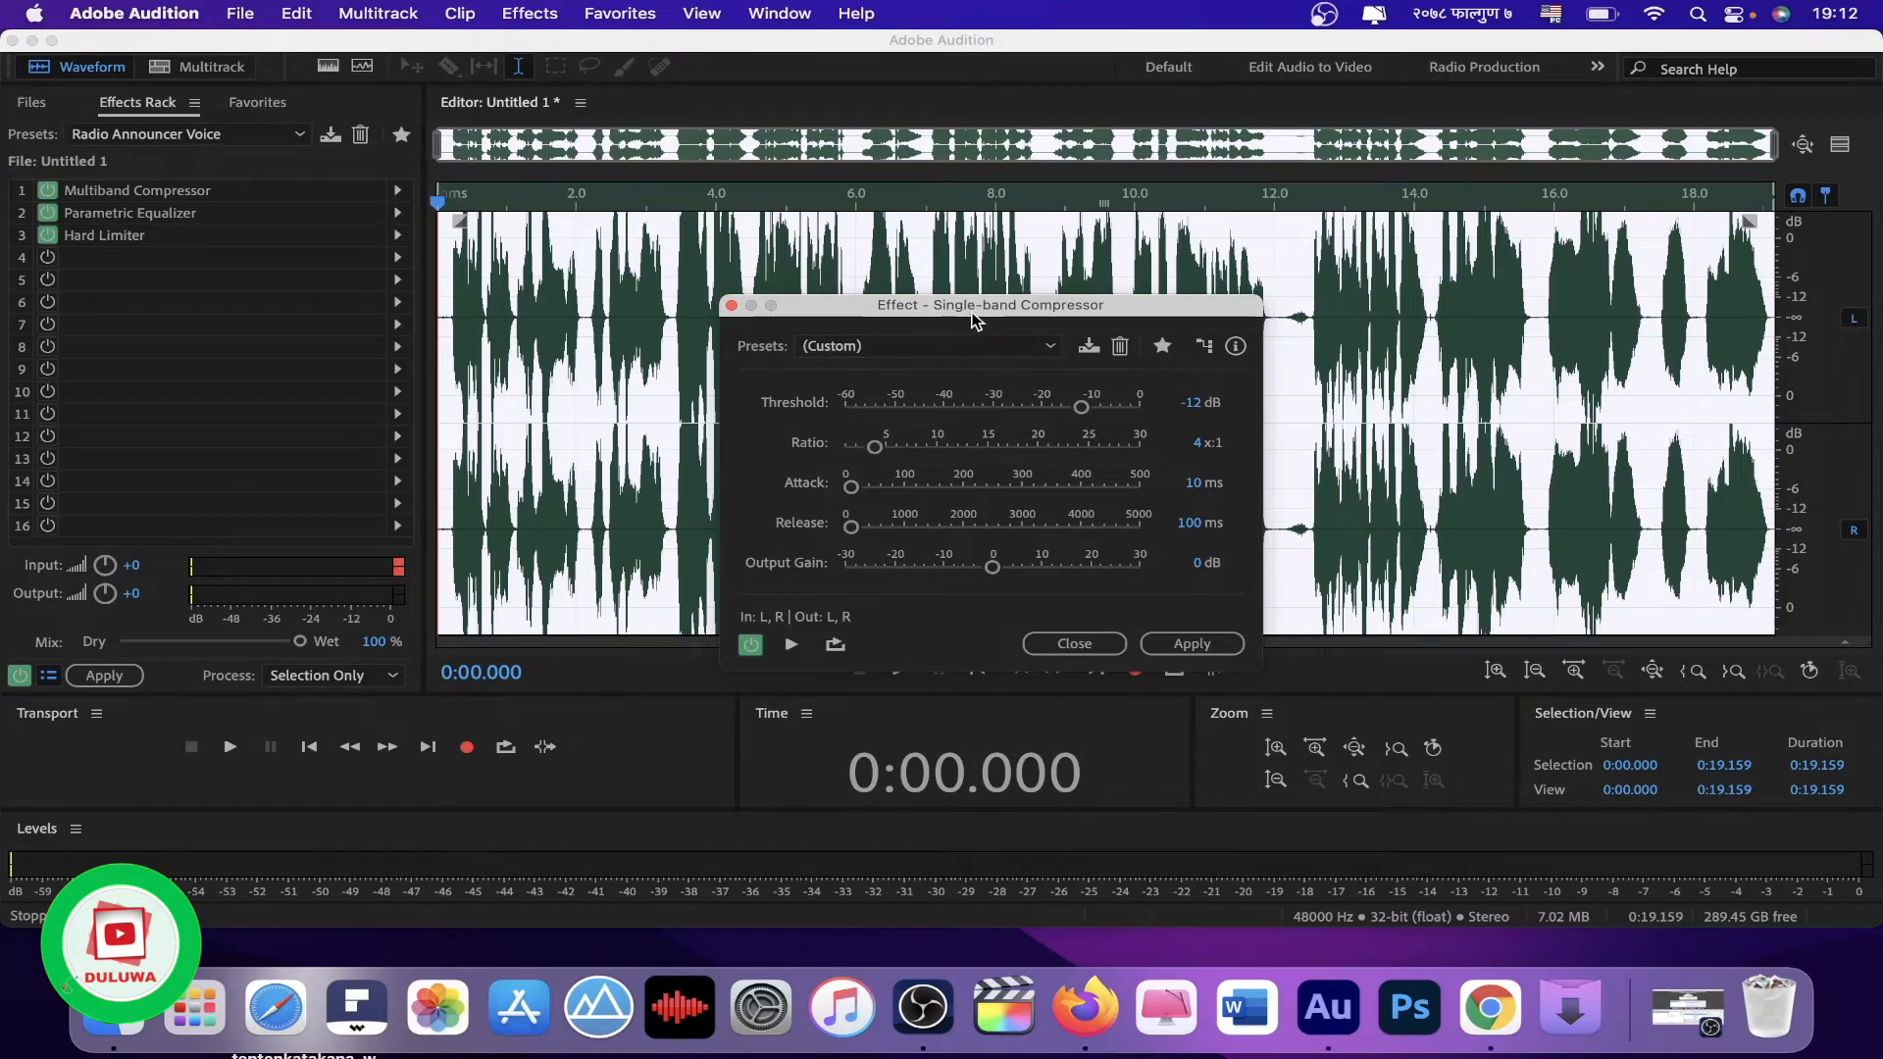
left_click_drag(981, 308, 1016, 331)
left_click(1239, 673)
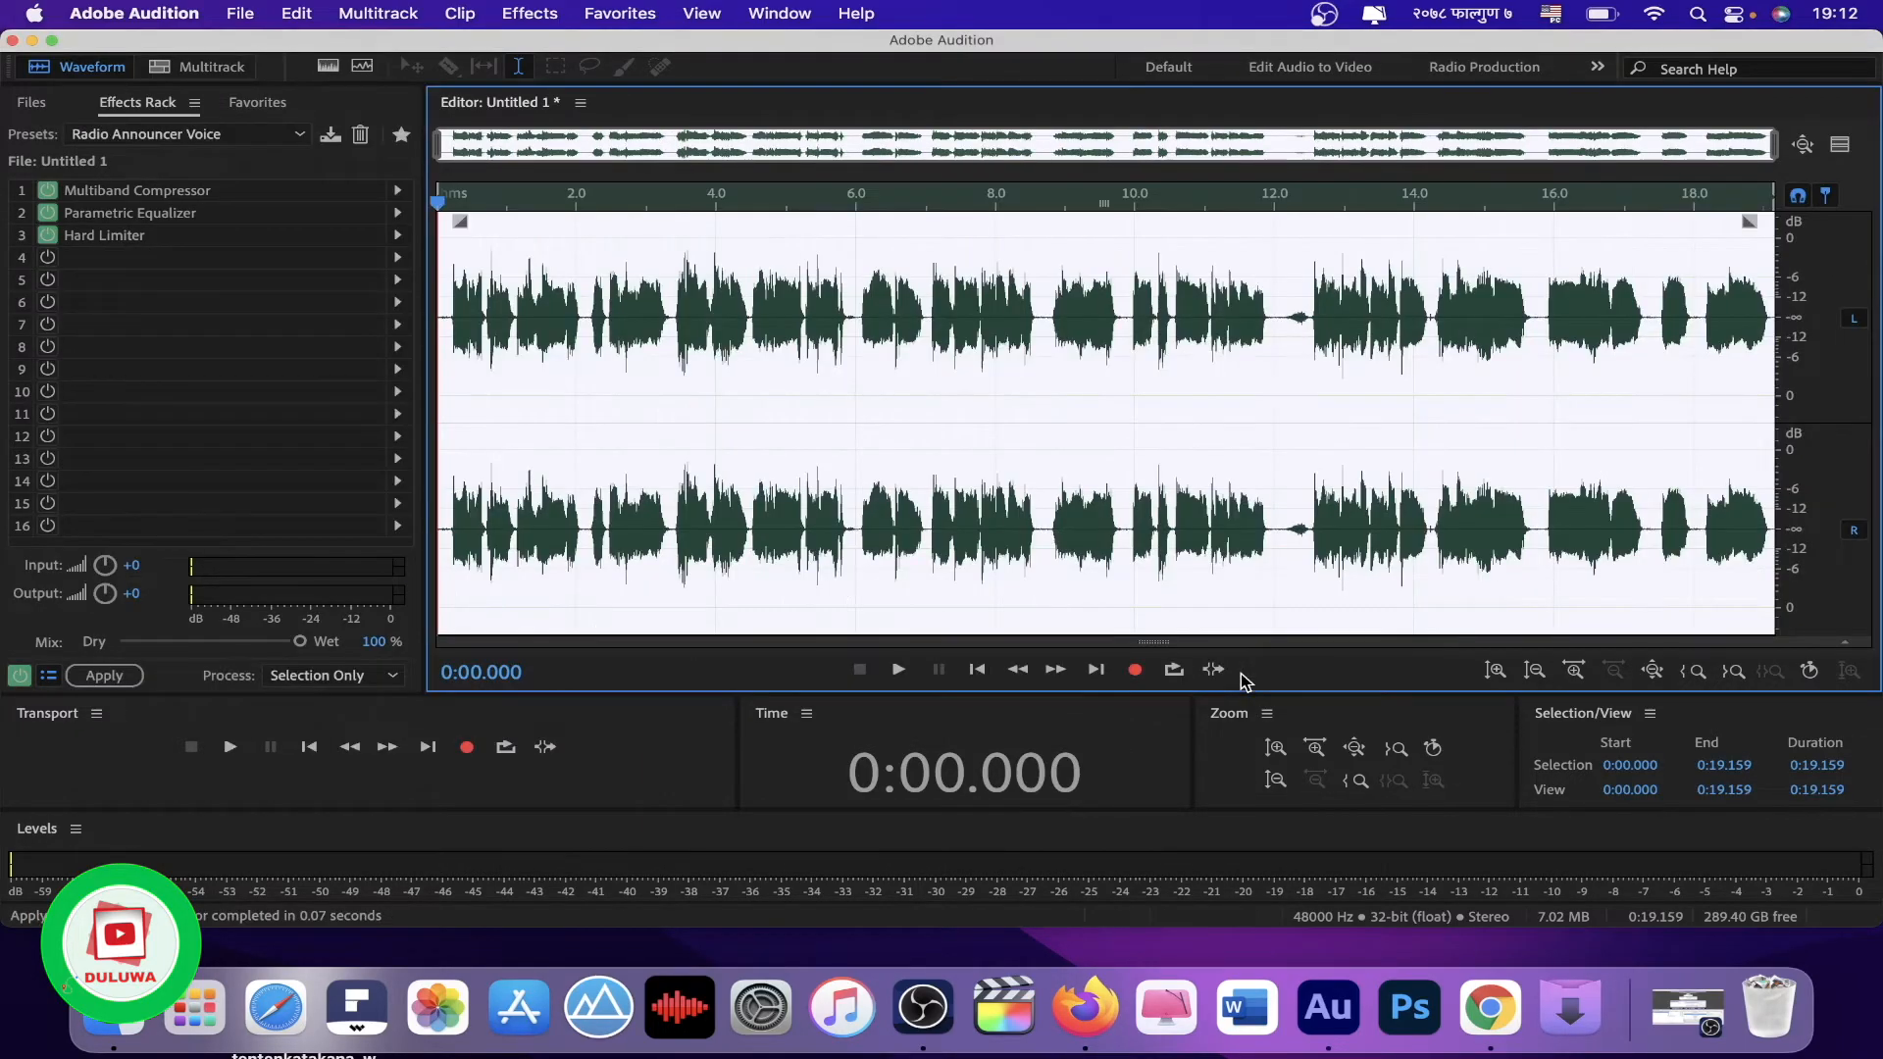
Step: Listen to the compressed recording from about 2.2 s
left_click(592, 326)
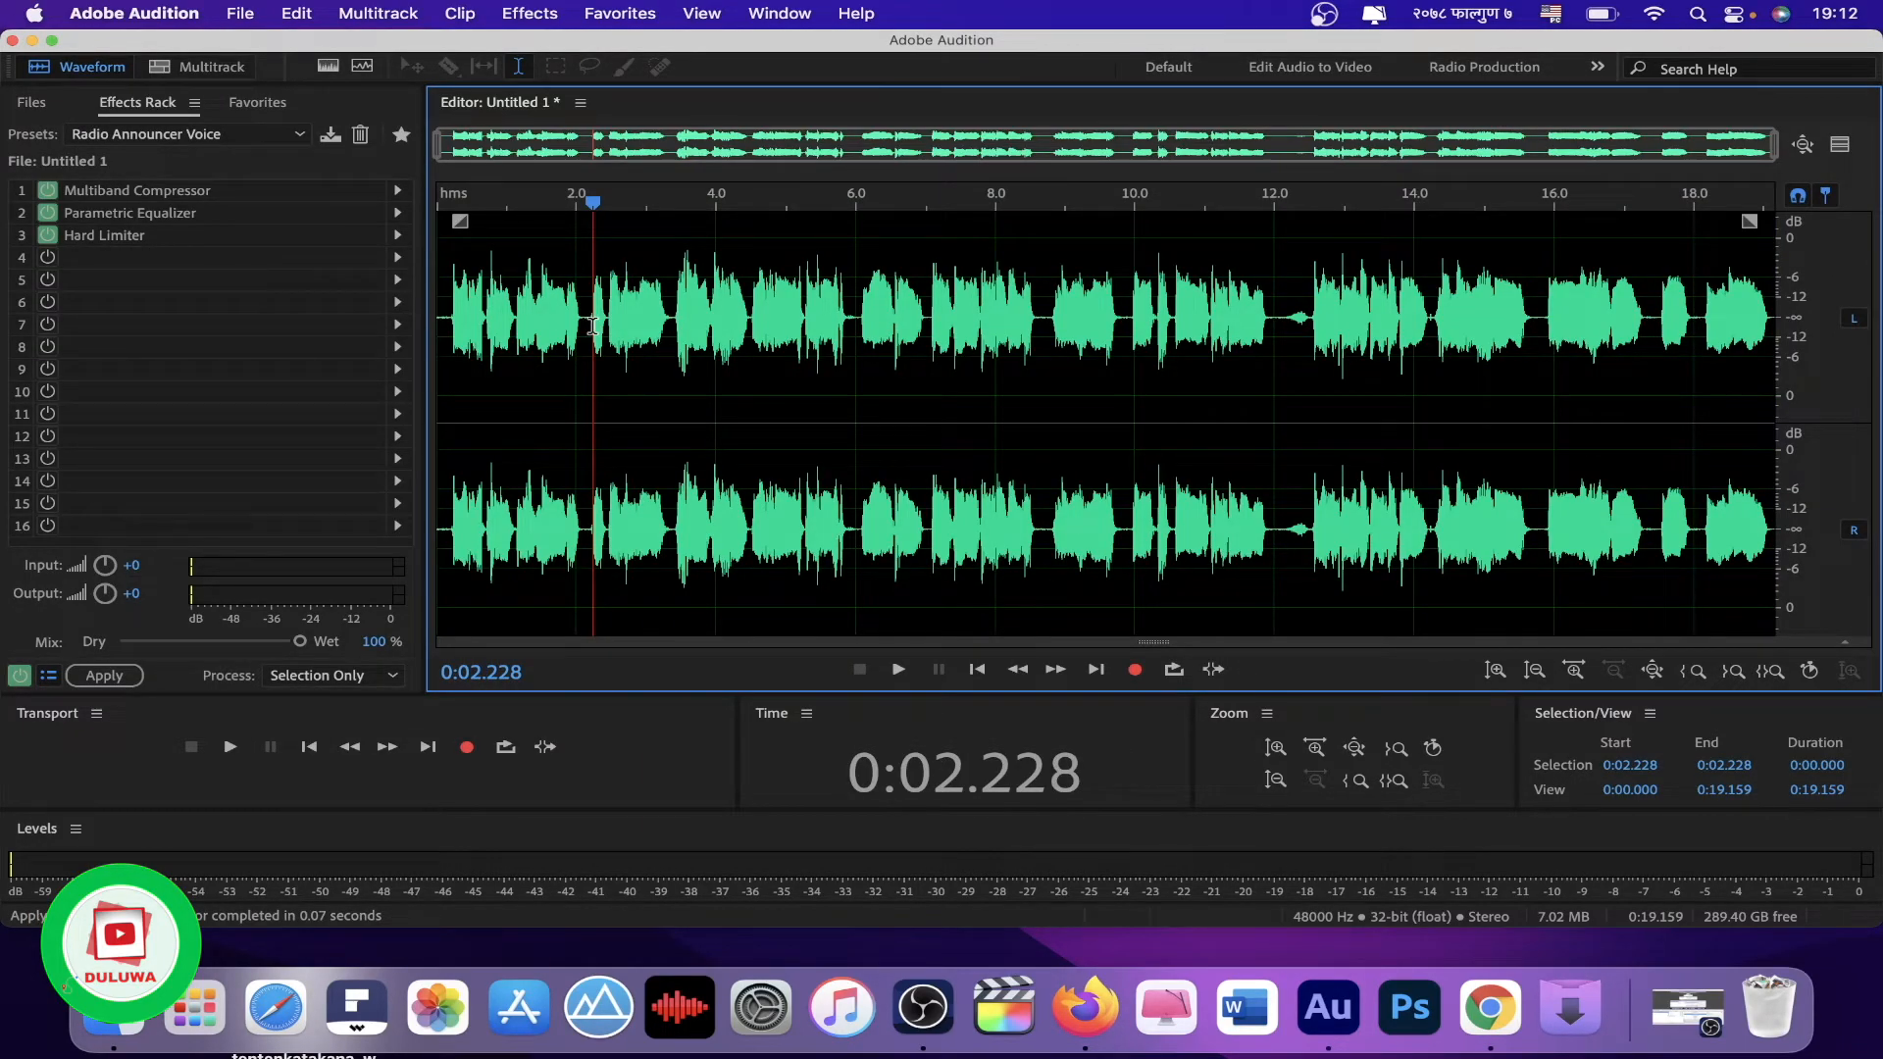